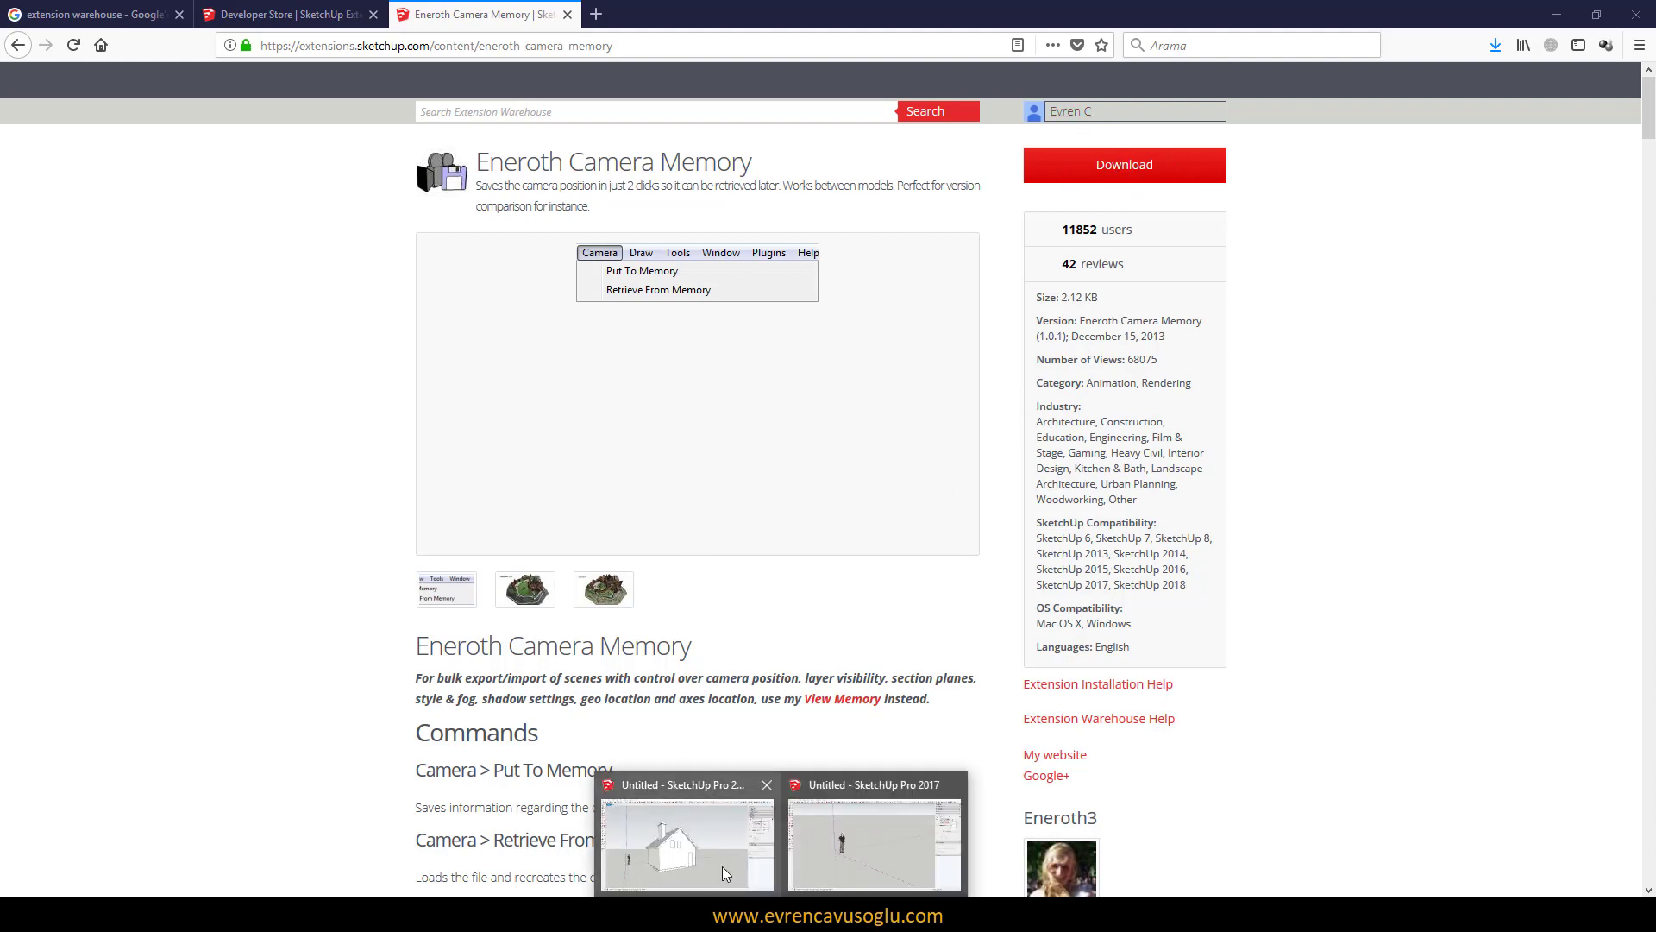
Switch from the Eneroth Camera Memory browser page to the SketchUp window showing the house
click(722, 866)
click(289, 28)
mouse_move(234, 28)
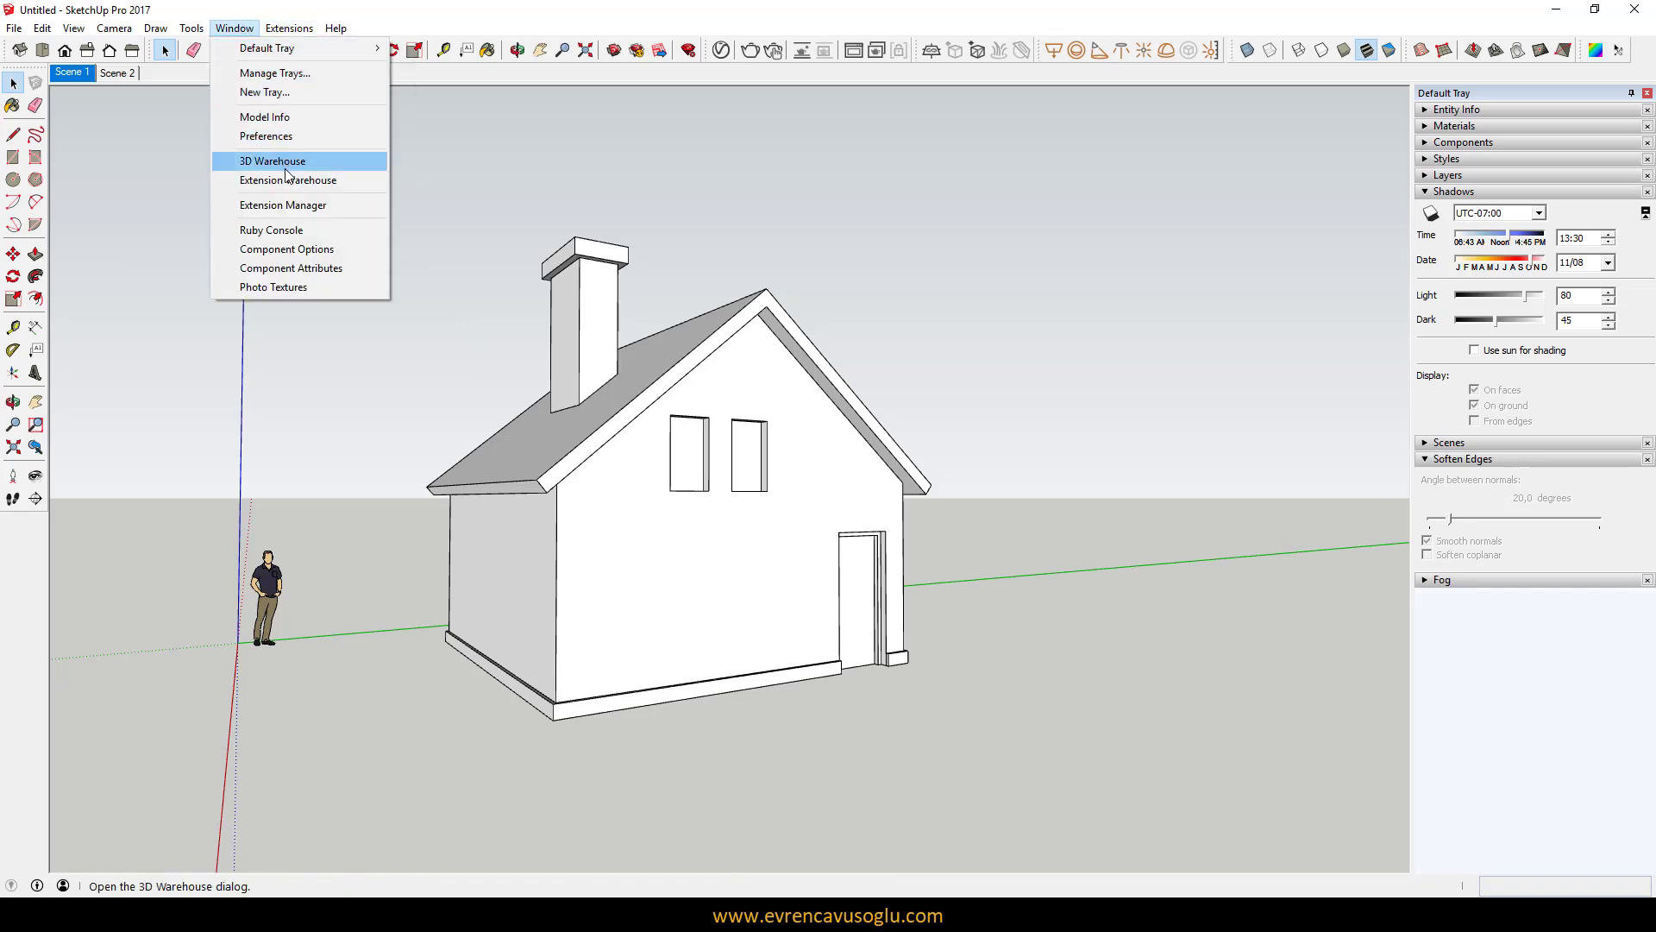
click(294, 209)
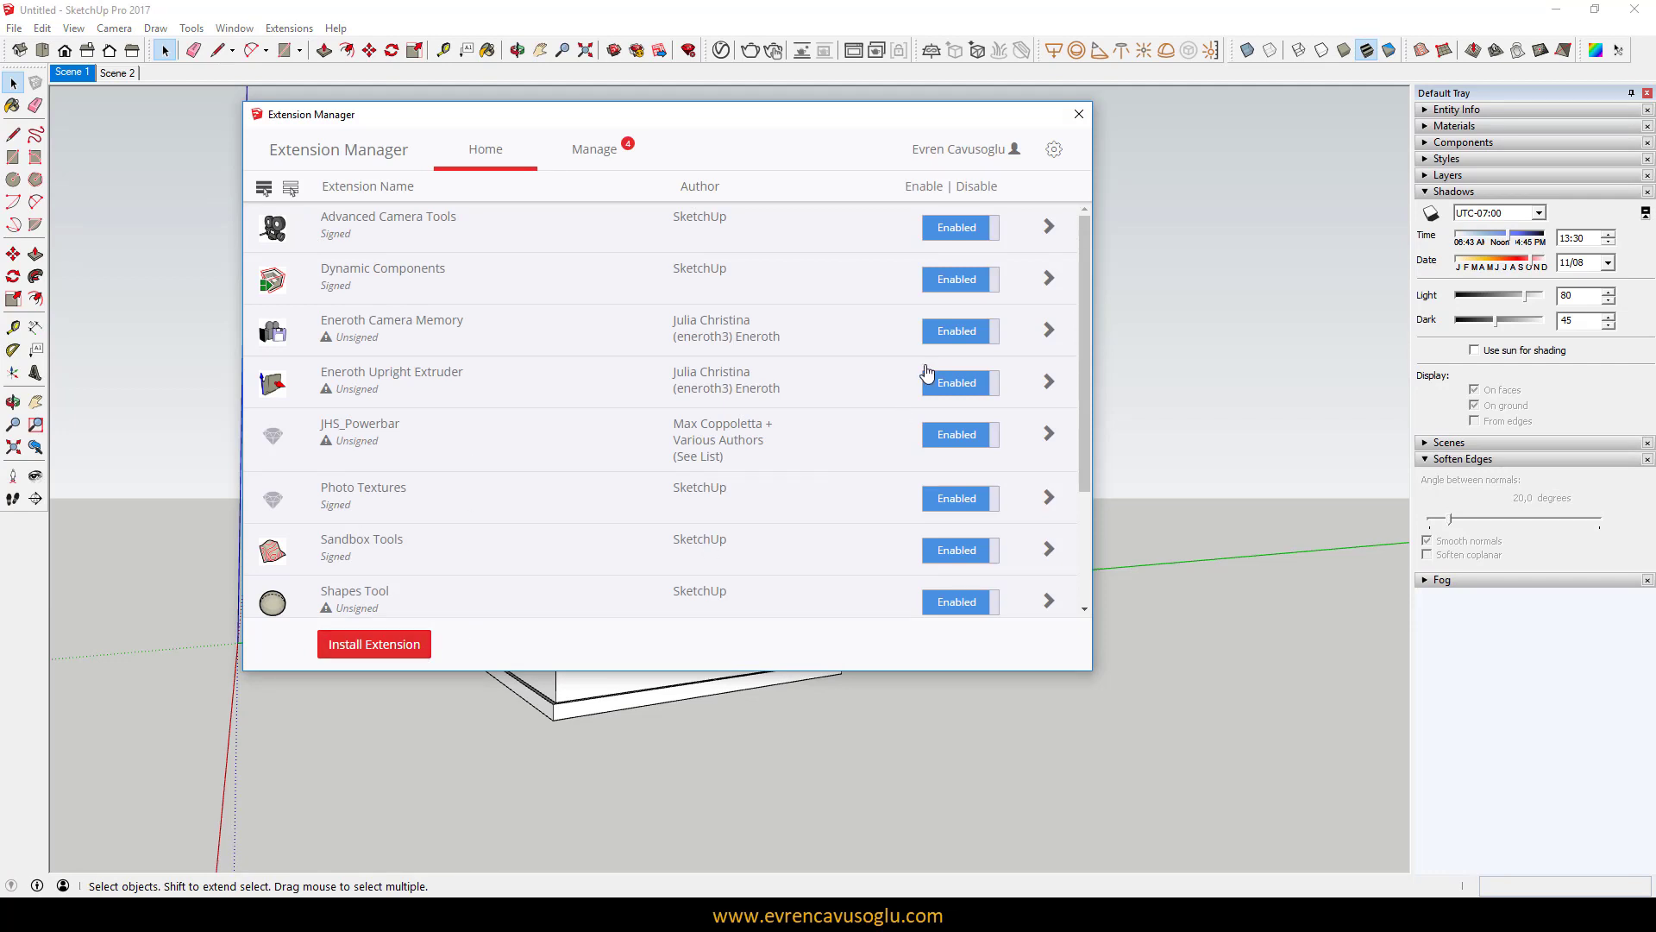
click(1078, 114)
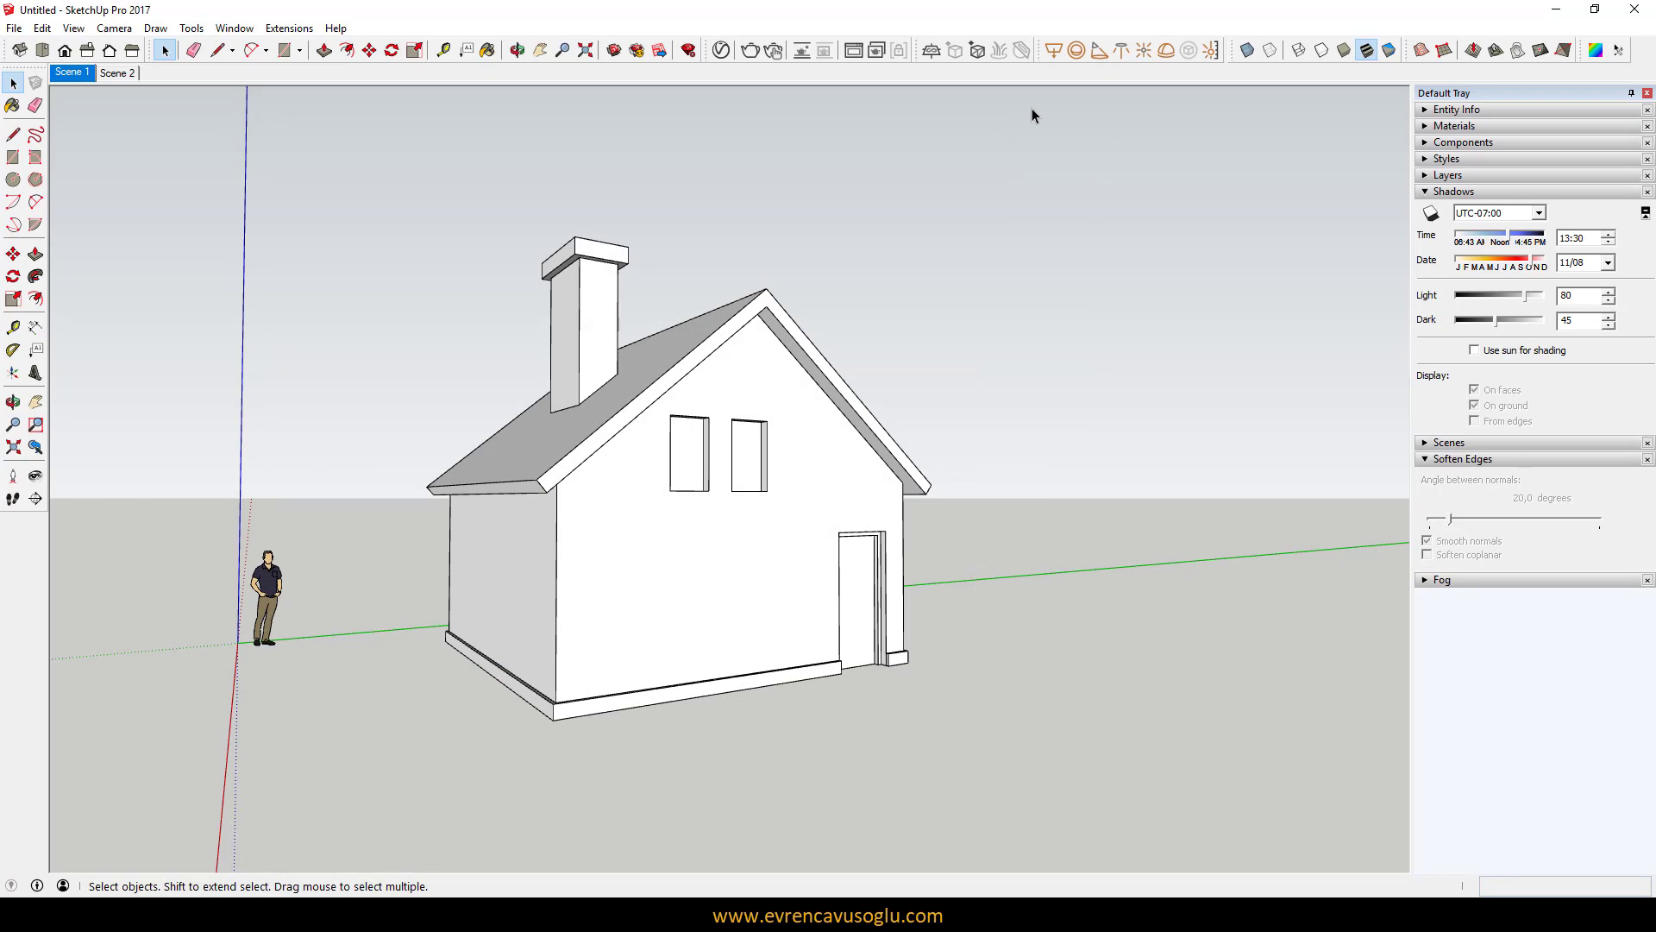
Preview the Scene 2 and Scene 1 views, then glance at the empty second model
click(122, 74)
click(73, 72)
click(682, 464)
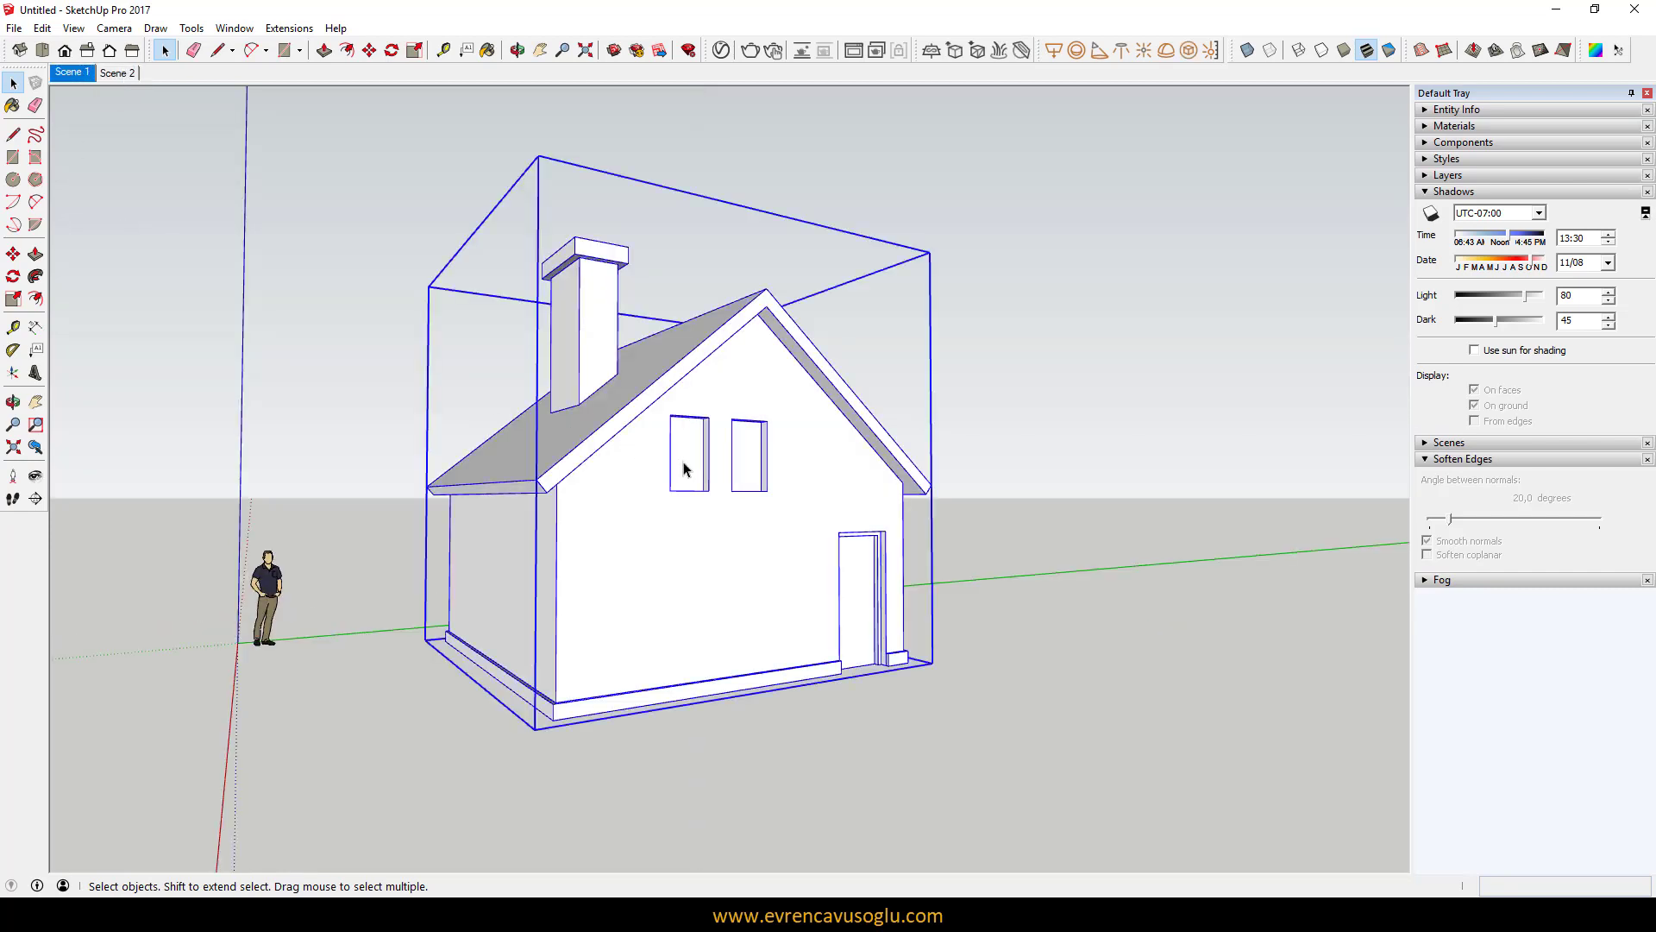
click(339, 410)
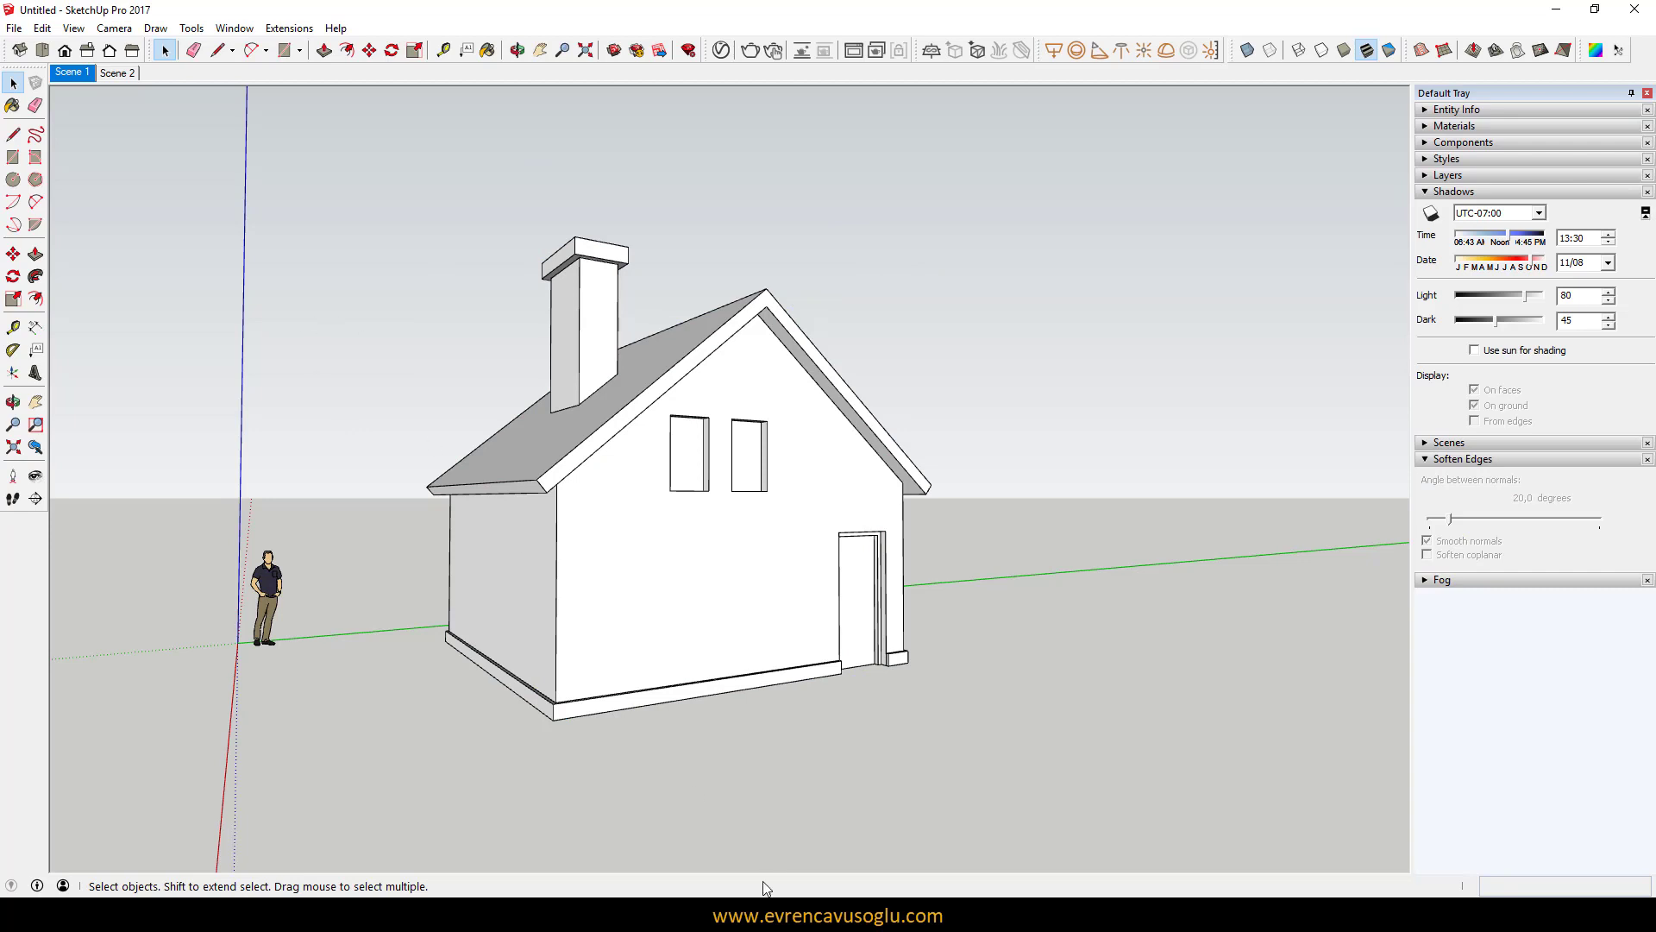
click(820, 867)
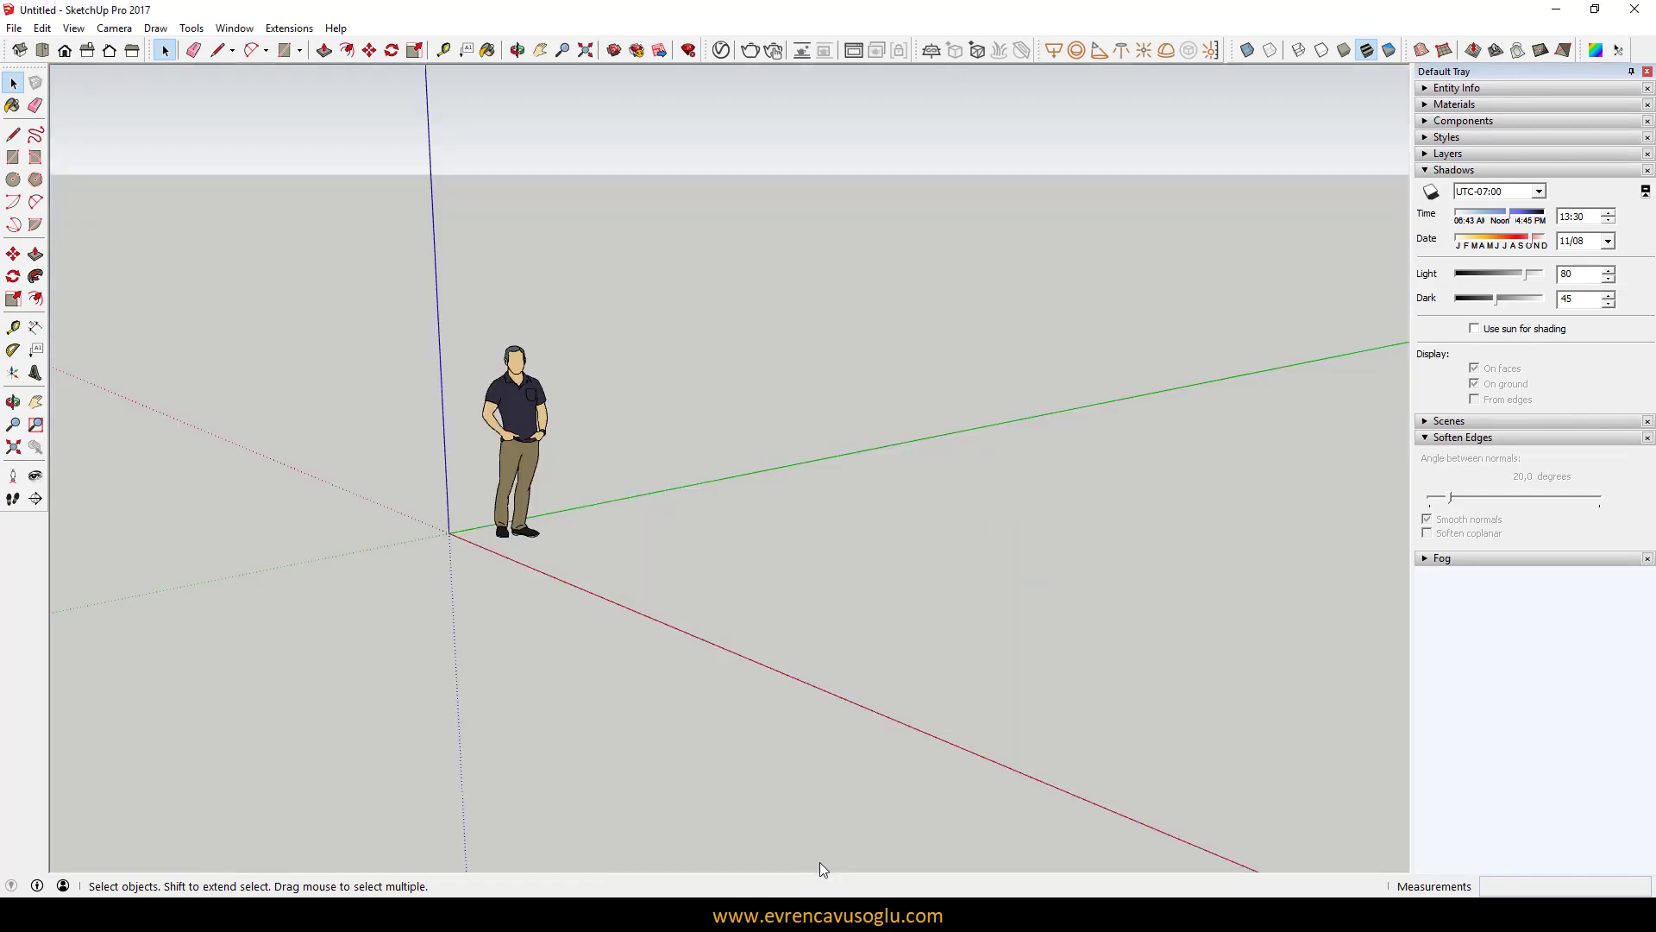
click(717, 852)
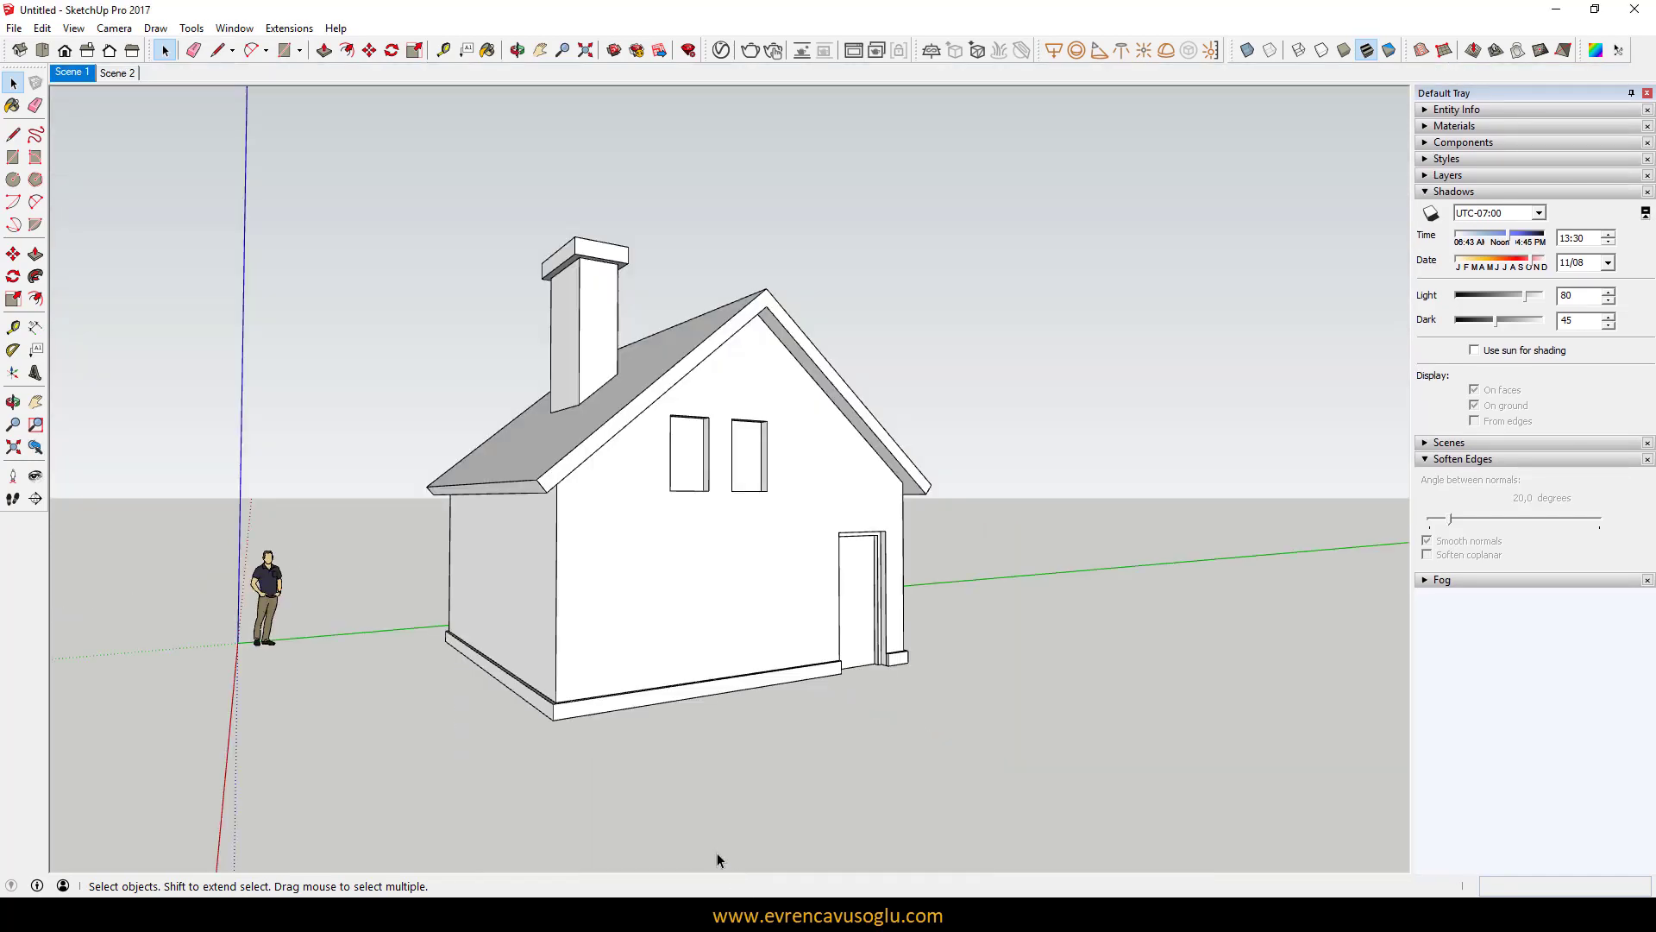
Copy the house group and Paste In Place into the empty second model
click(650, 638)
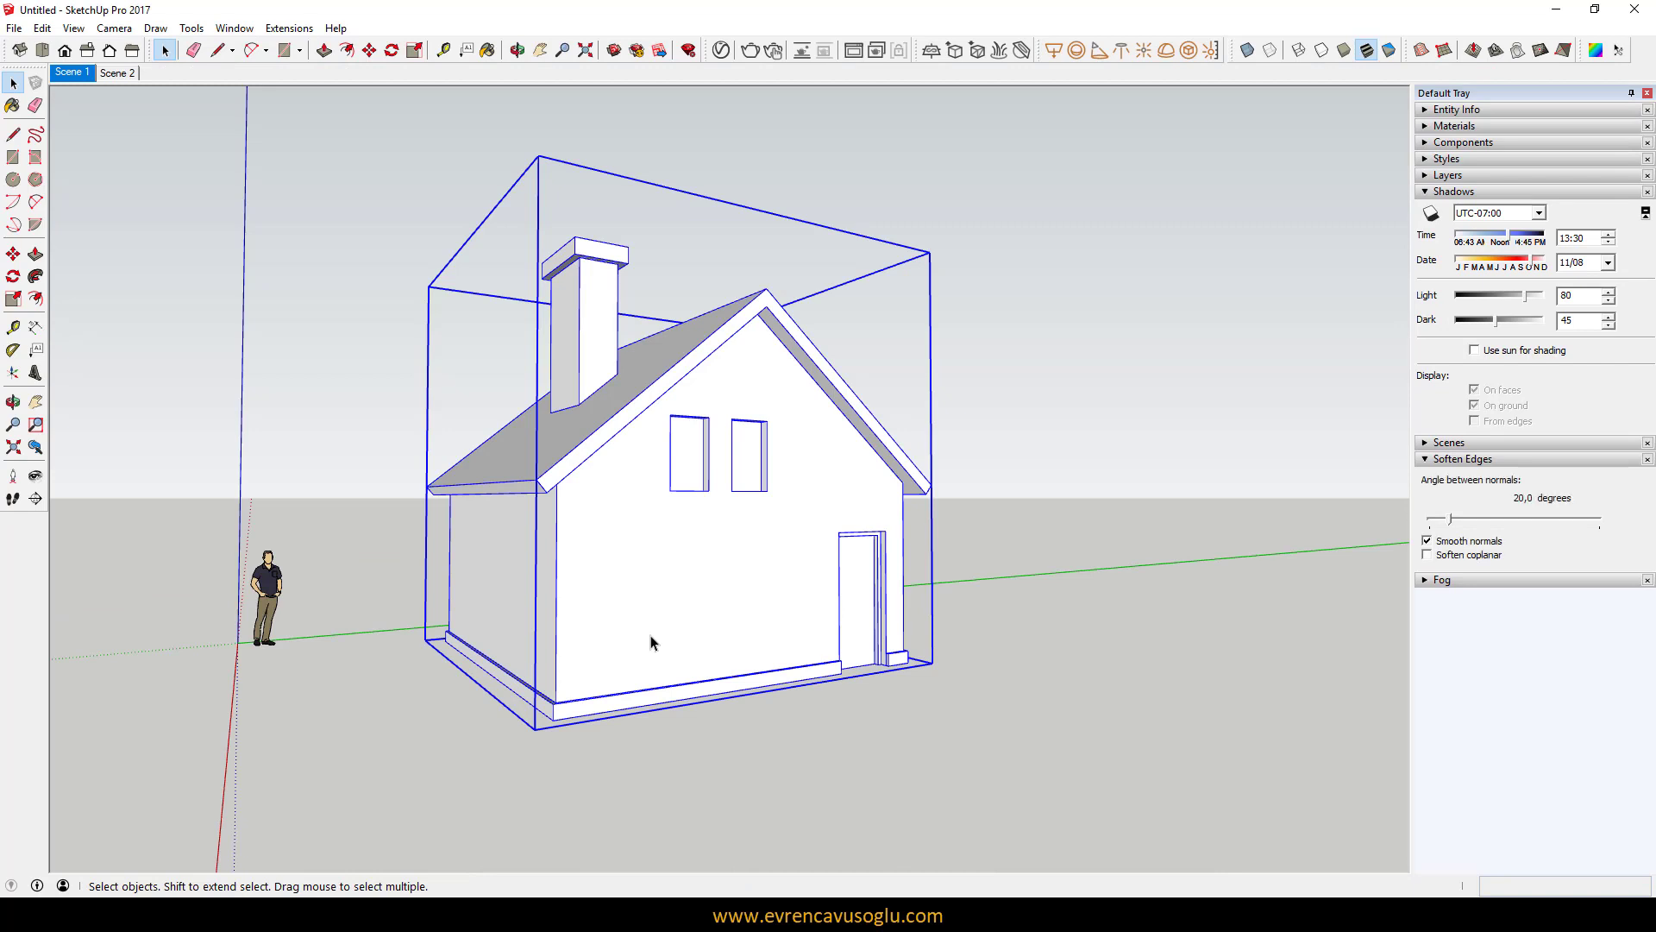
click(47, 30)
click(77, 110)
click(836, 845)
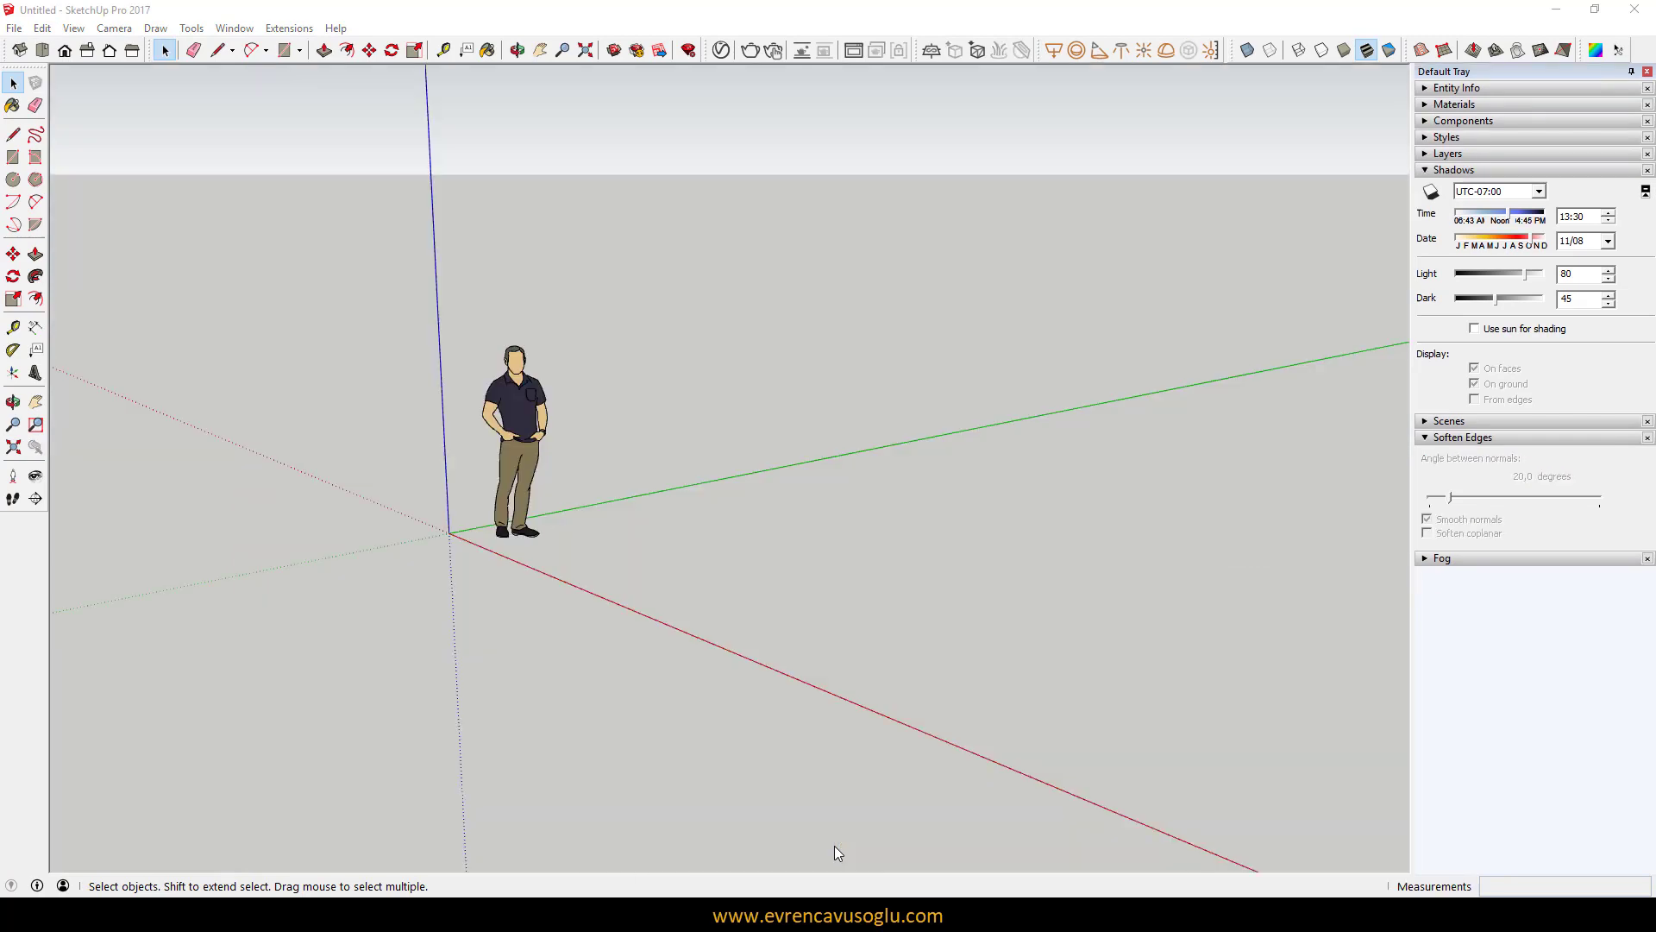
click(42, 29)
click(87, 148)
Zoom and orbit to check the pasted house, then return to the original model
scroll(501, 565, down, 1)
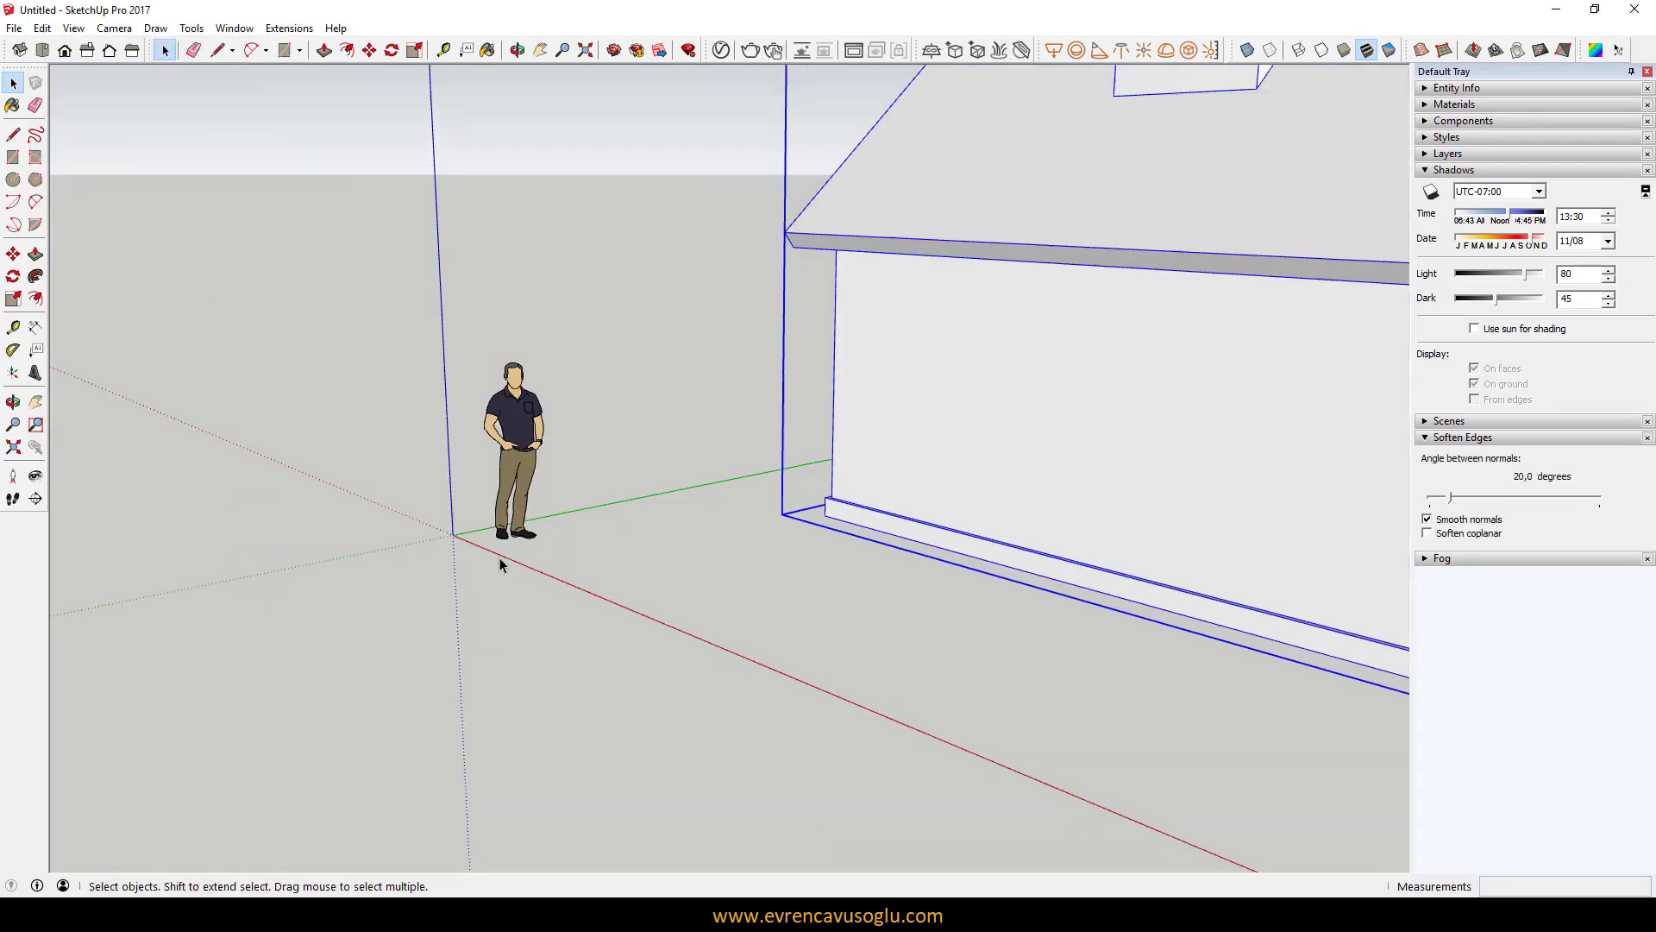
scroll(500, 565, down, 5)
middle_drag(629, 635, 698, 615)
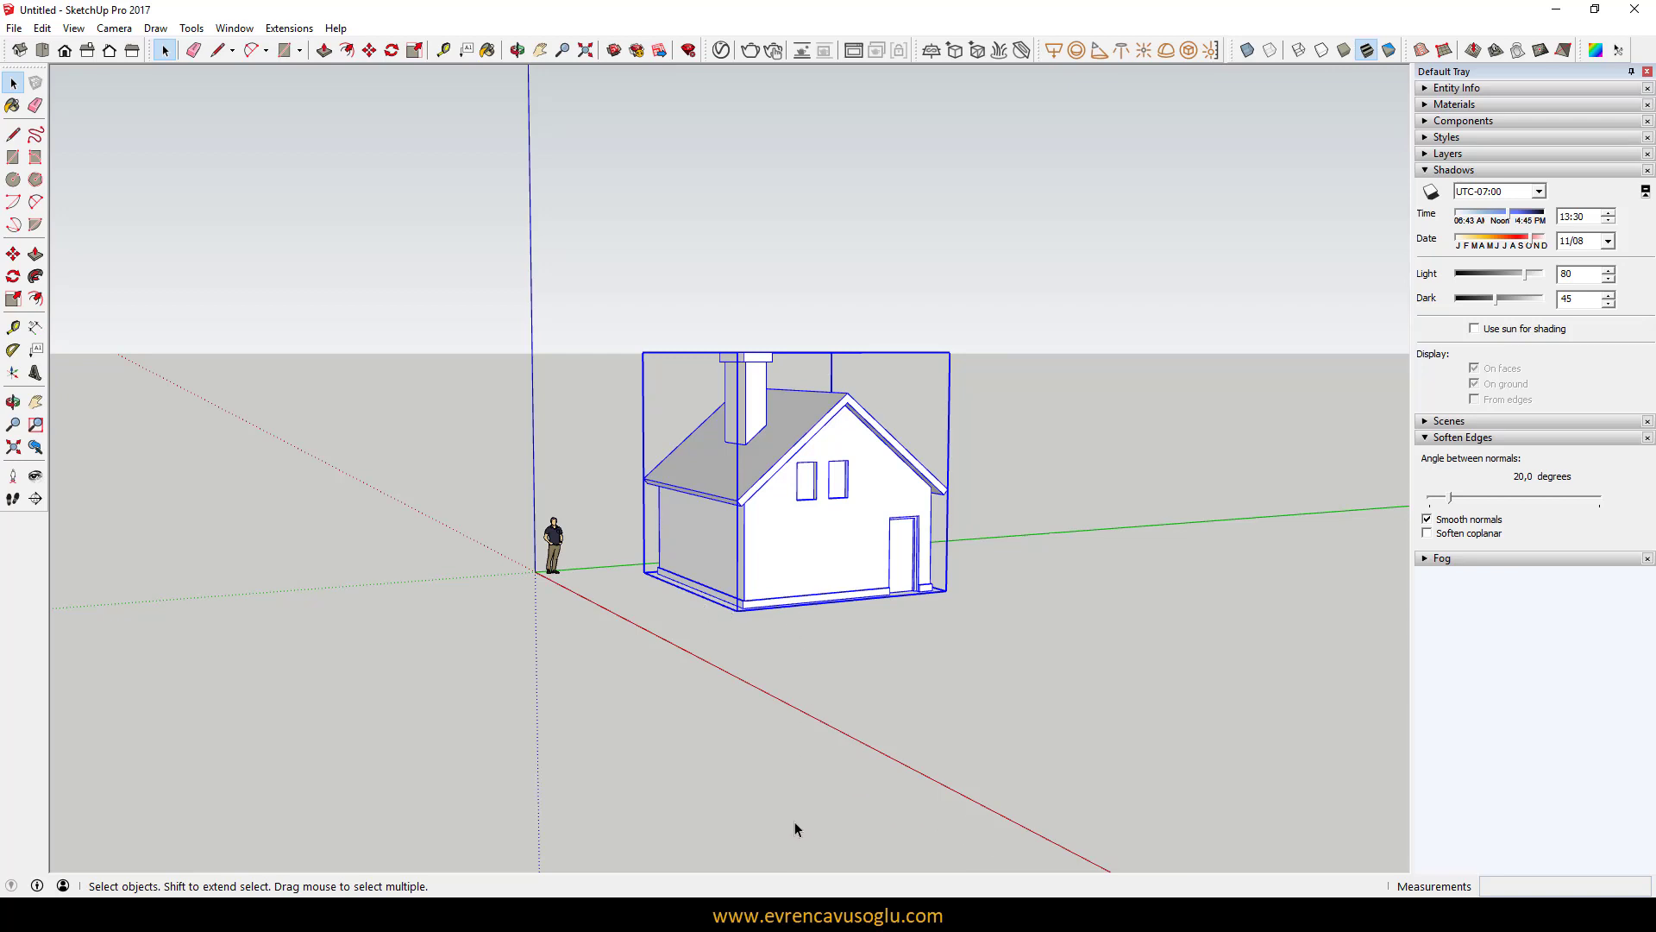
click(782, 914)
mouse_move(686, 835)
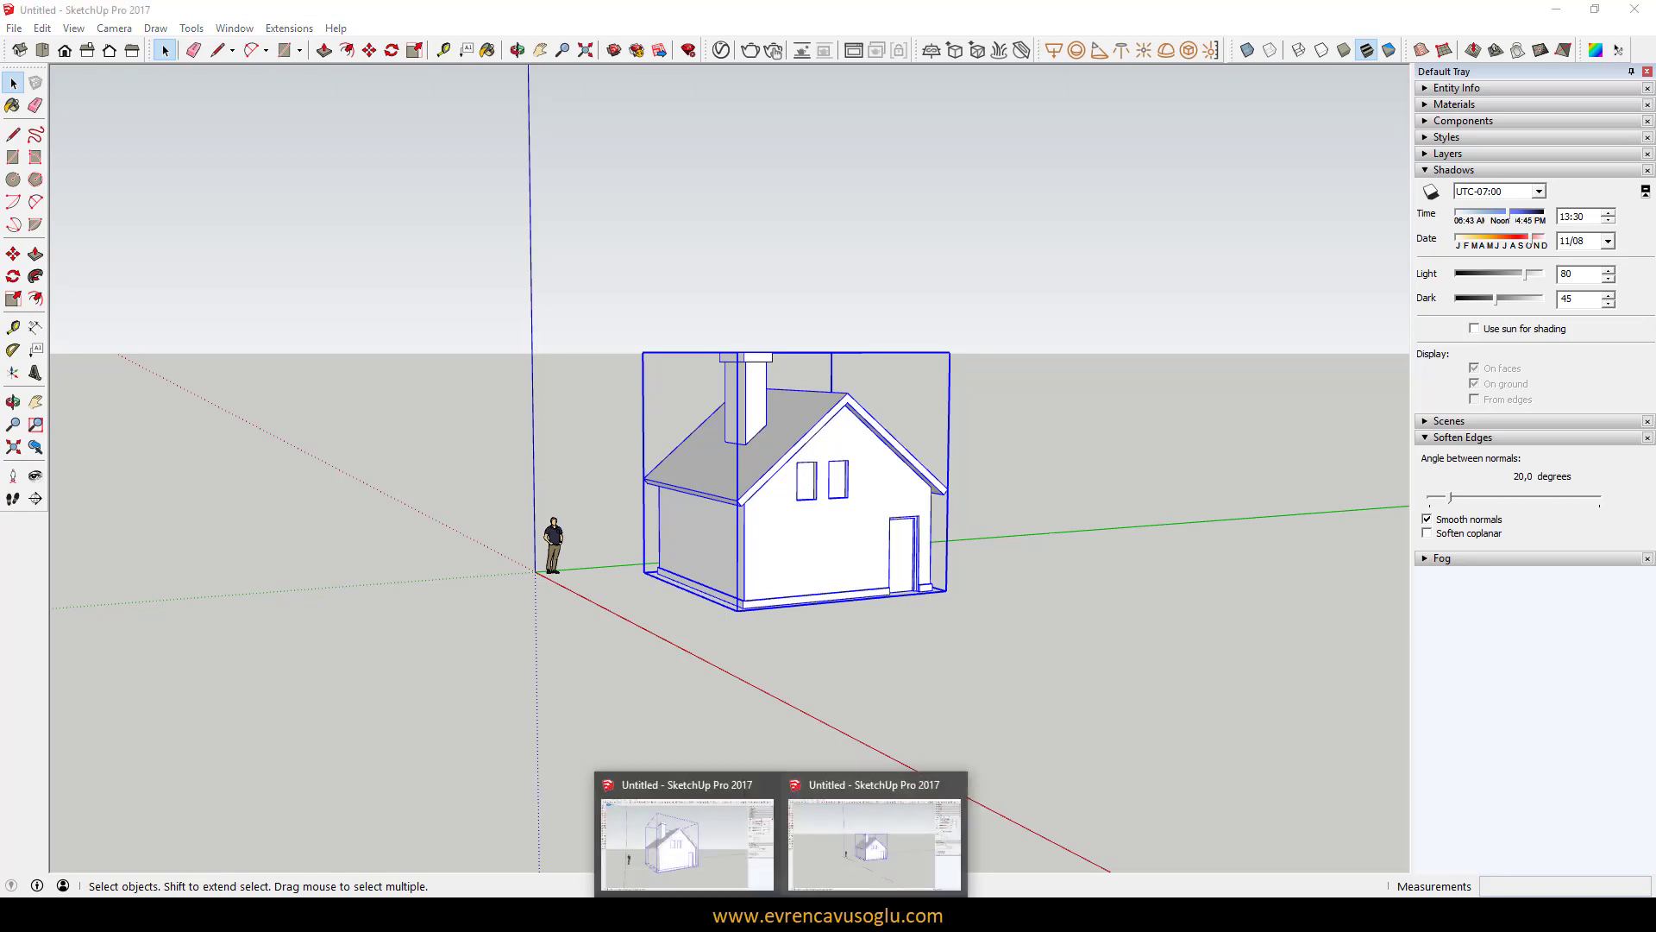
click(736, 850)
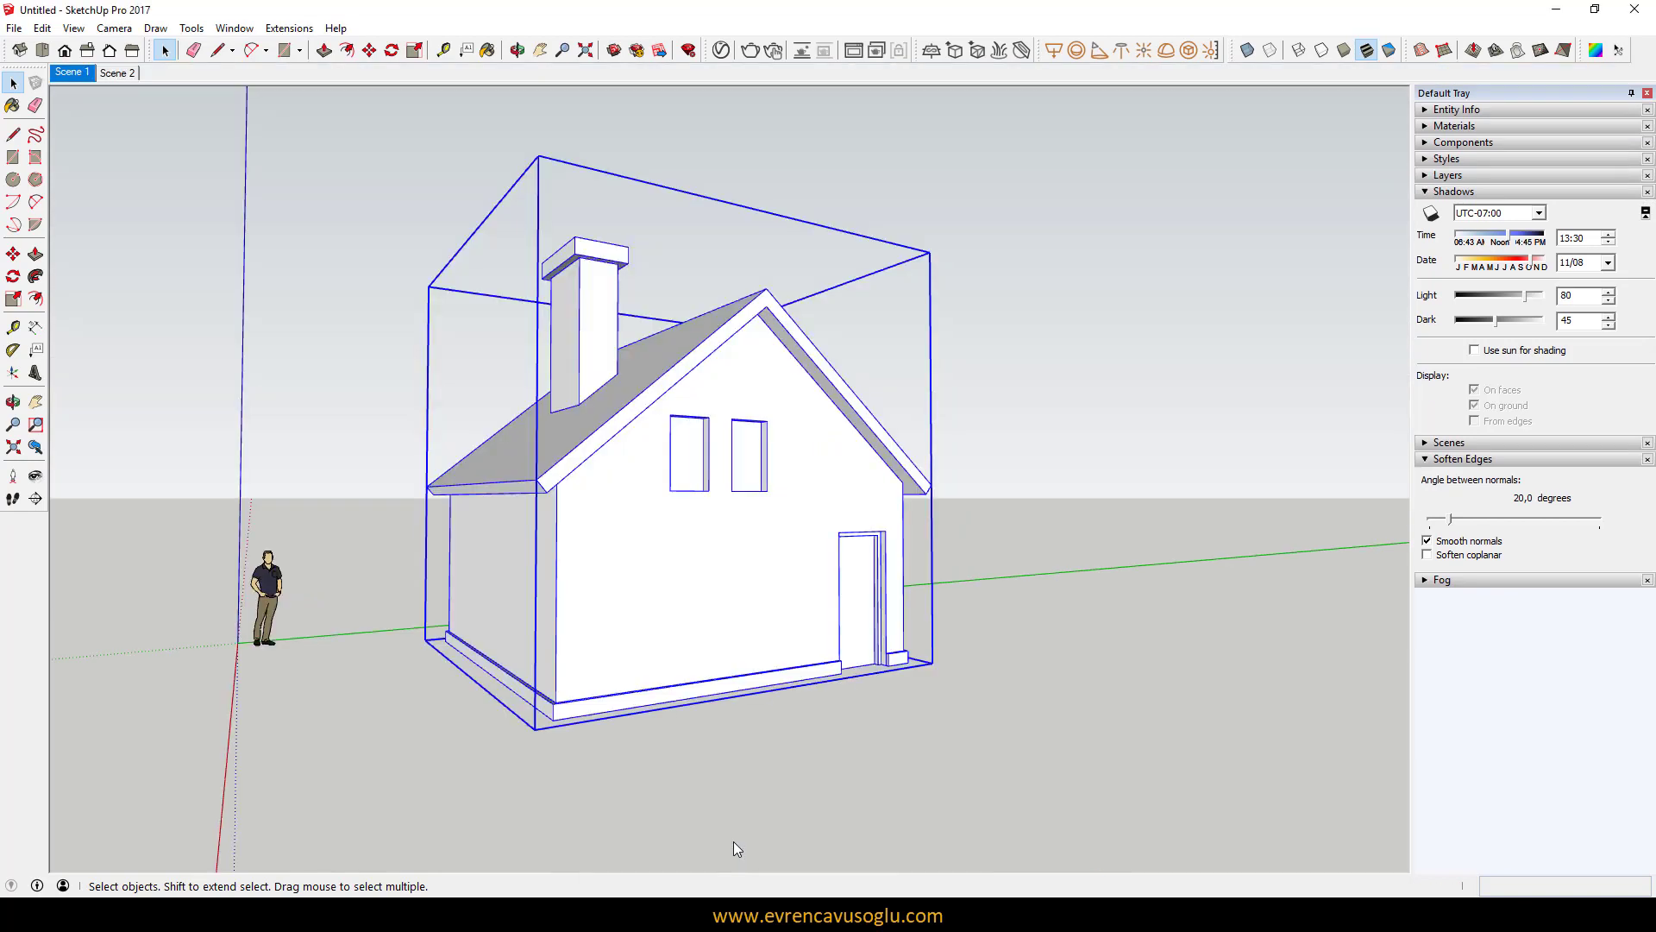
Put the original's Scene 2 camera to memory and retrieve it in the second model
click(116, 71)
click(112, 29)
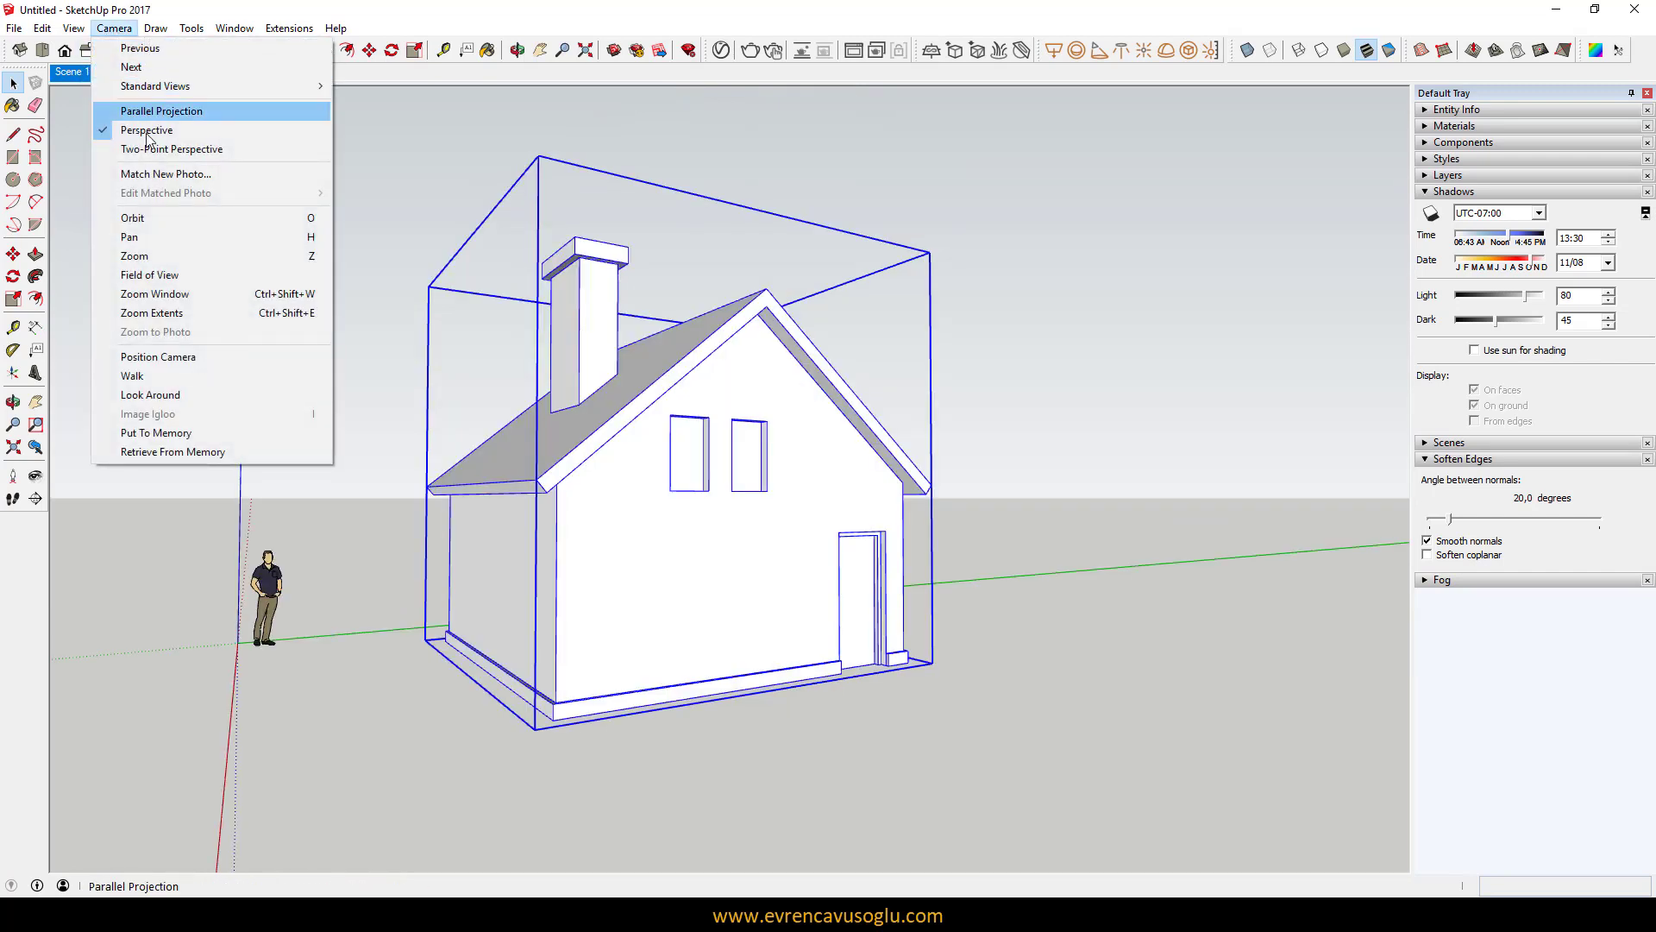
click(198, 438)
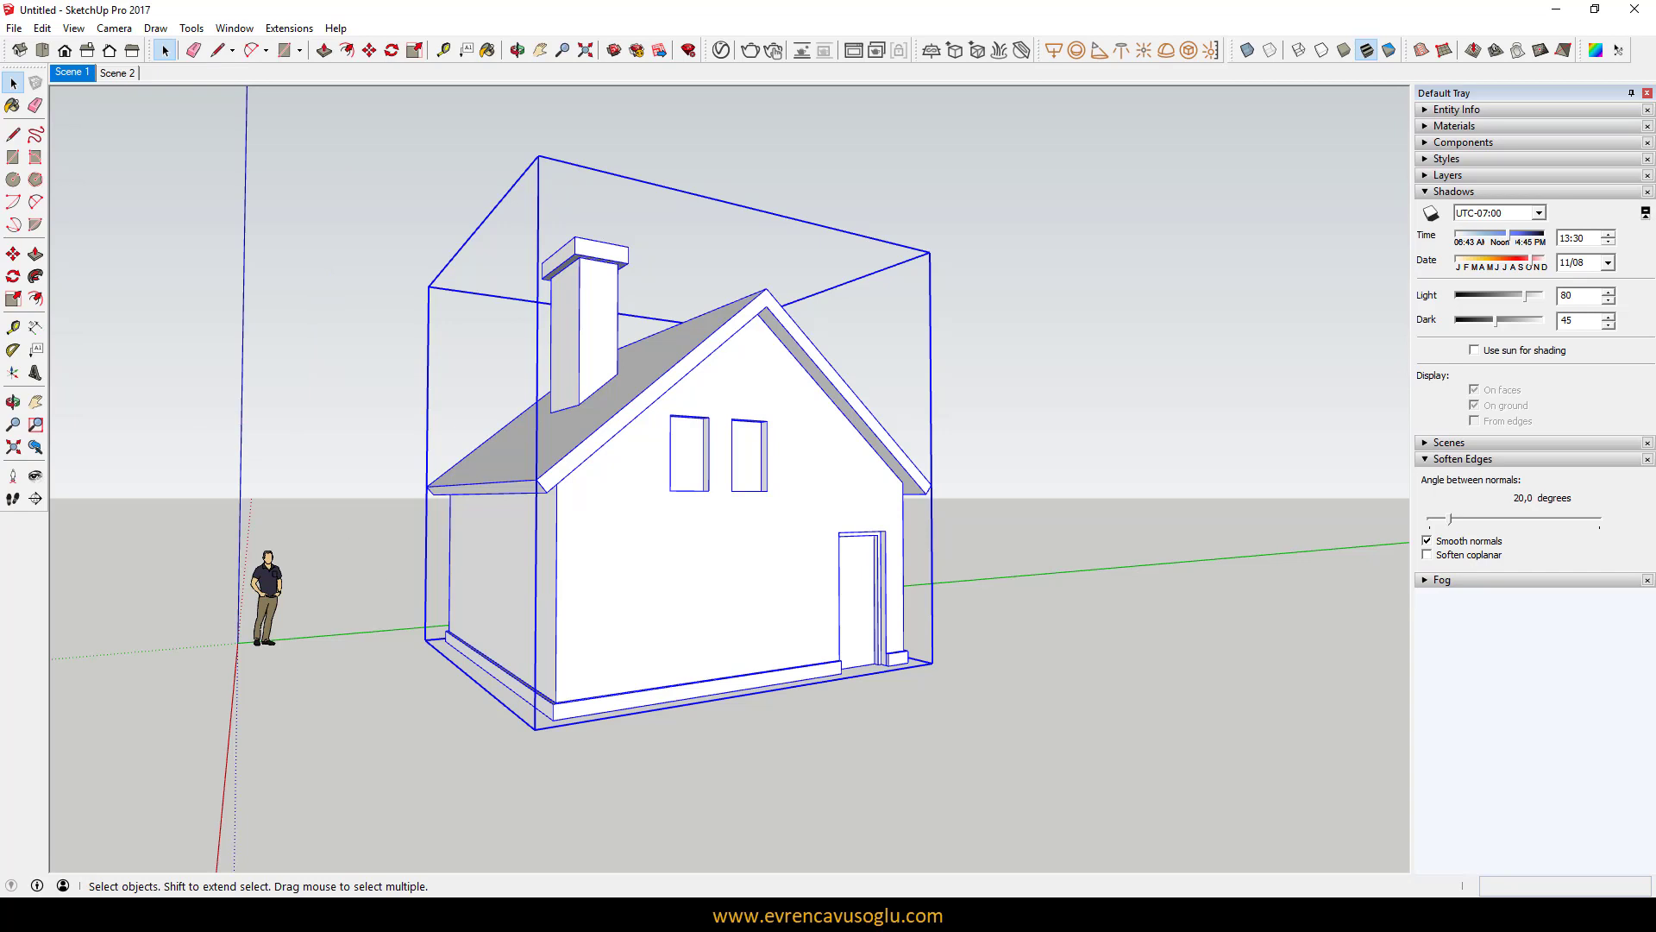
click(857, 847)
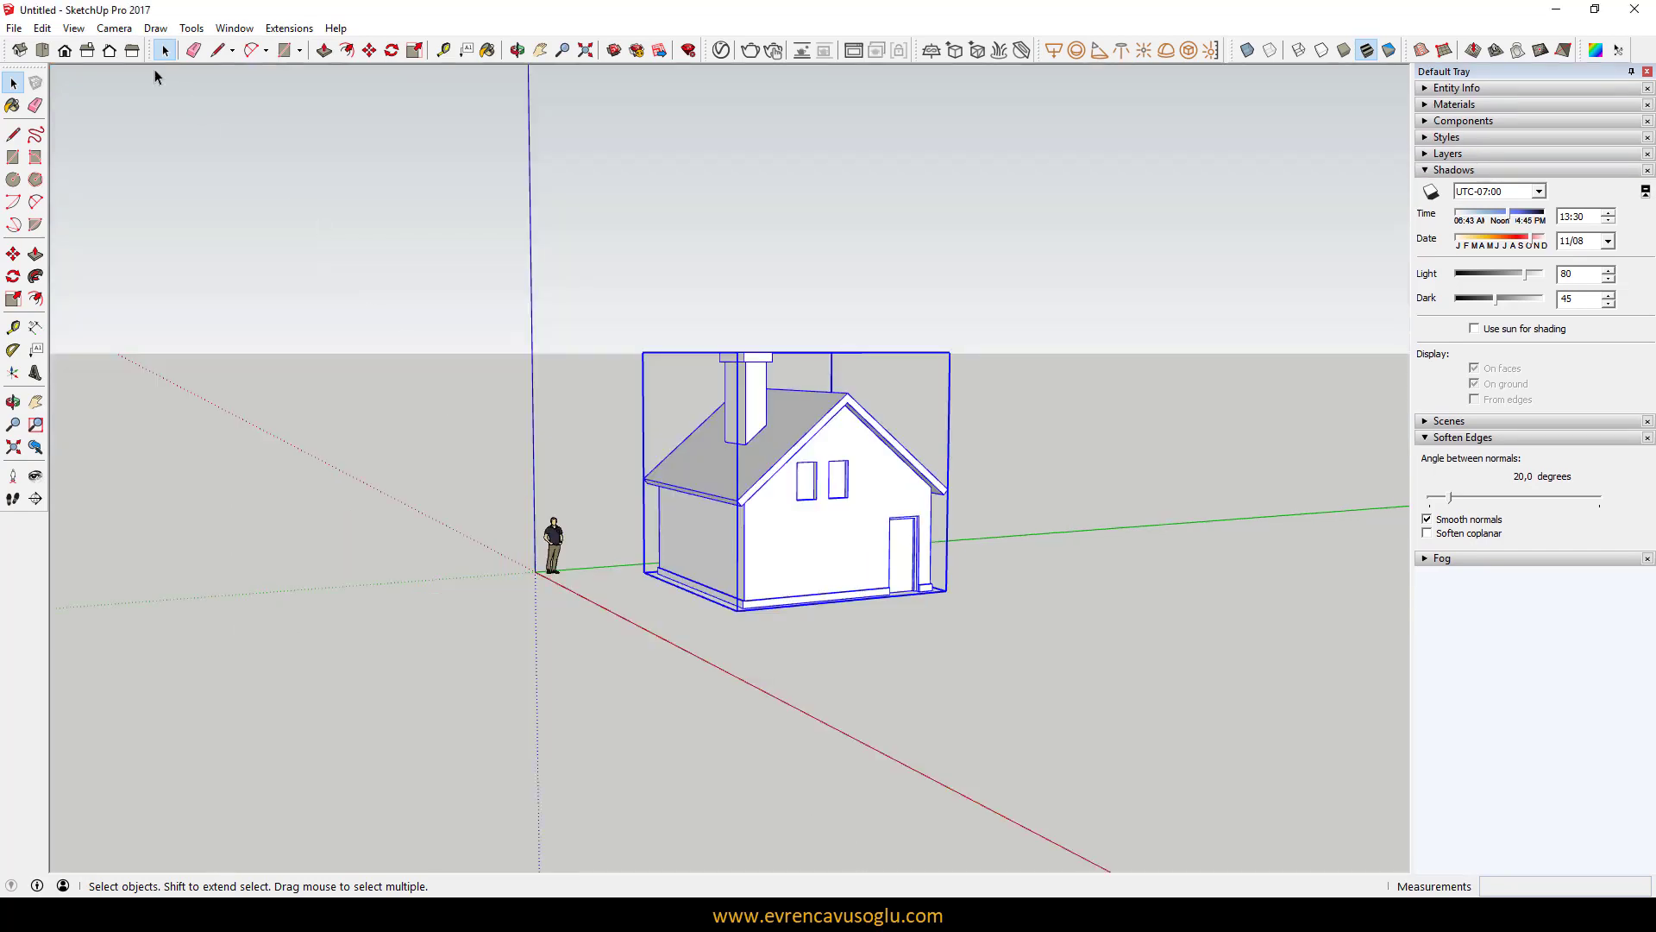
click(116, 29)
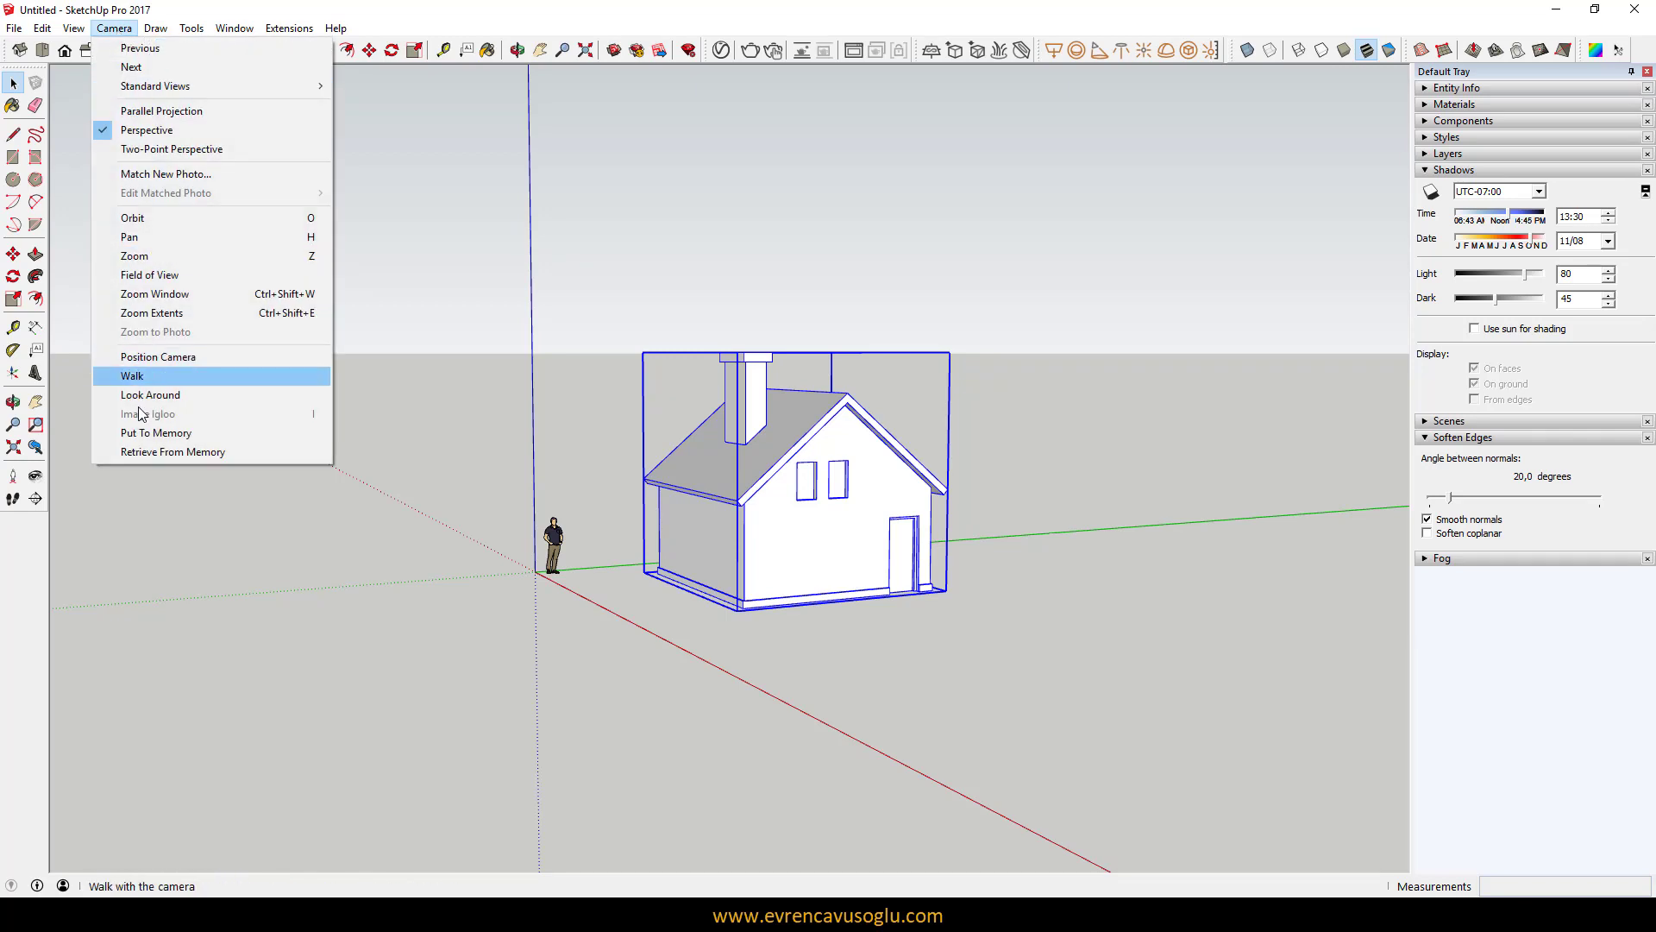
click(187, 455)
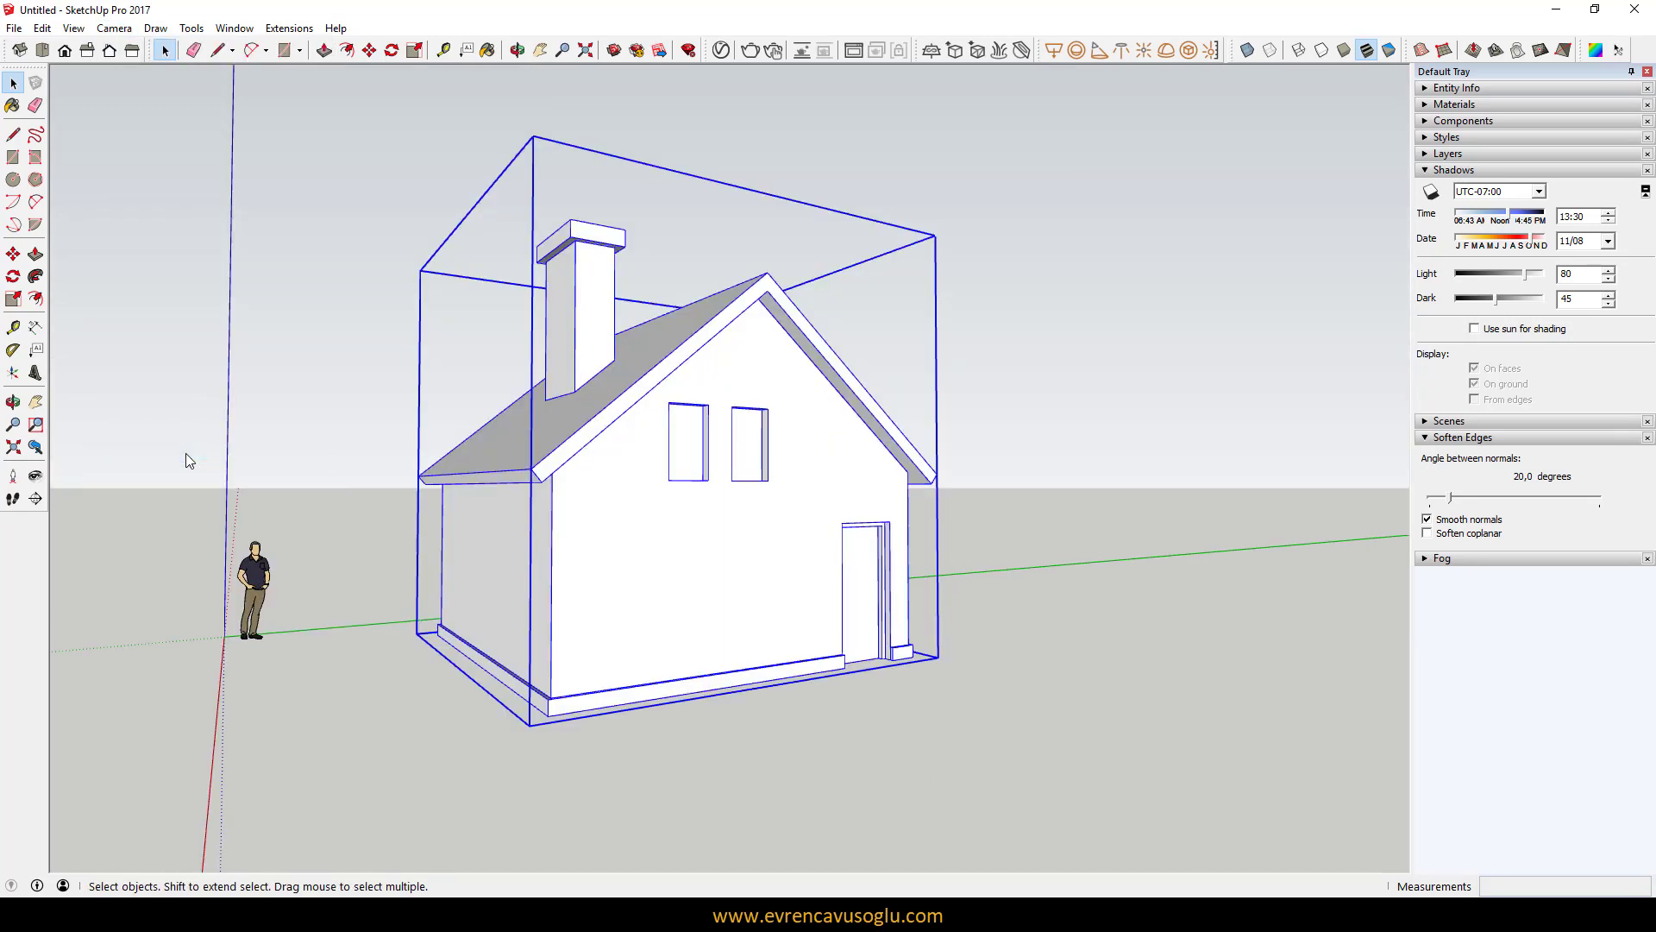
Add Scene 1 to the second model, saving style changes as a new style
click(79, 28)
mouse_move(111, 300)
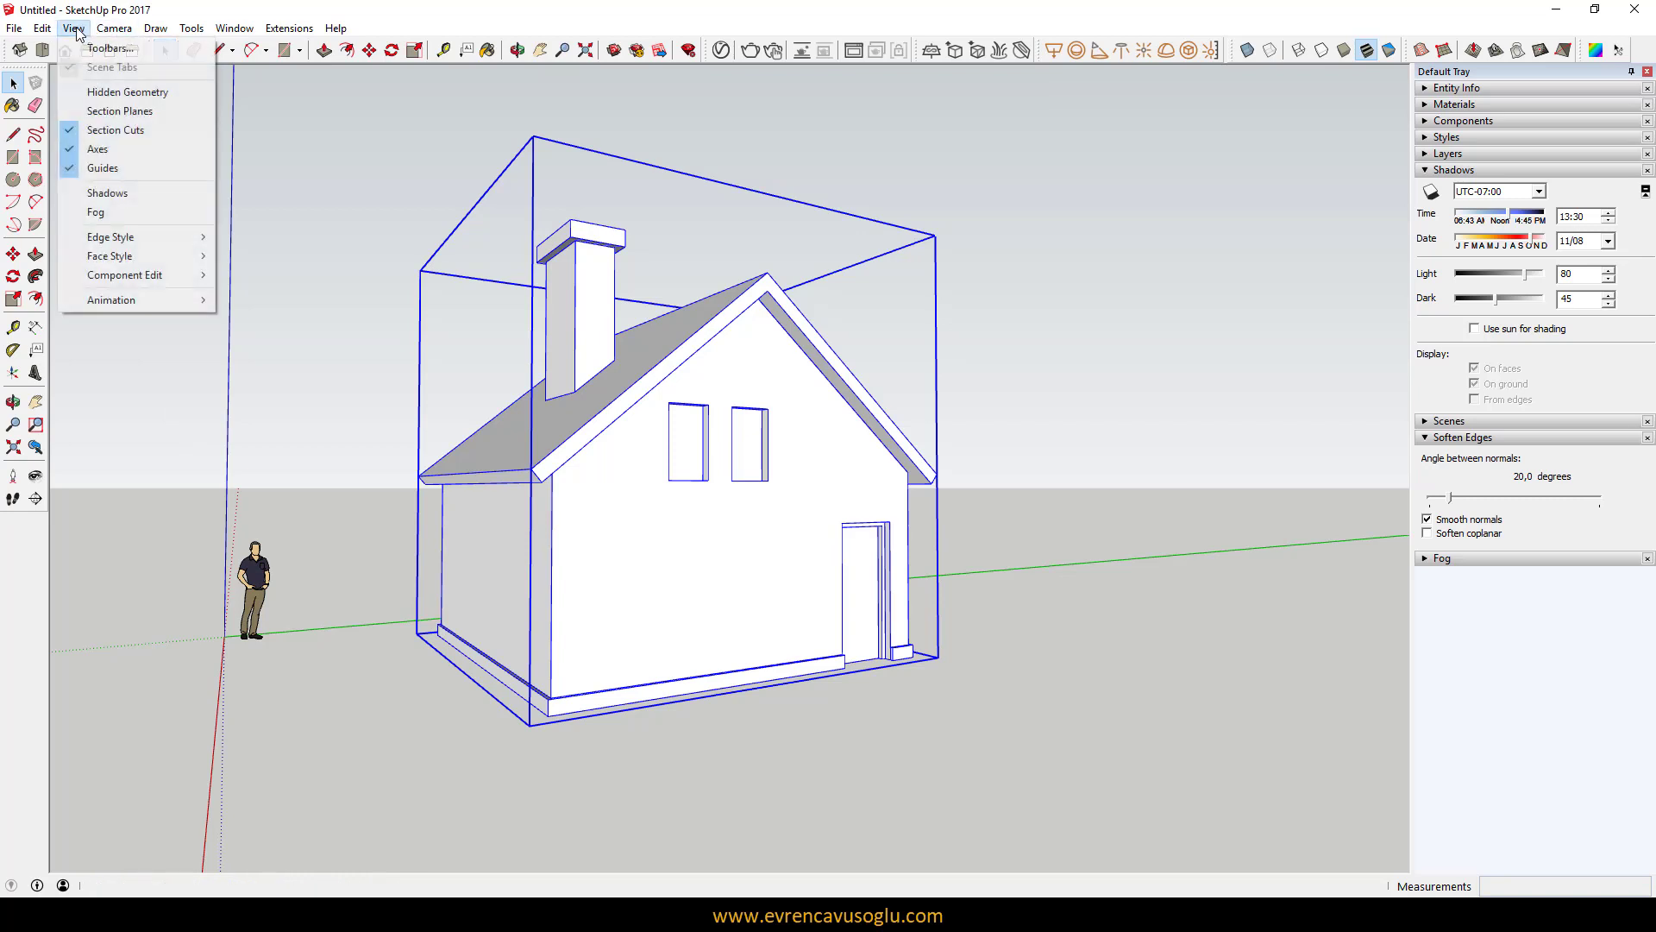
click(263, 299)
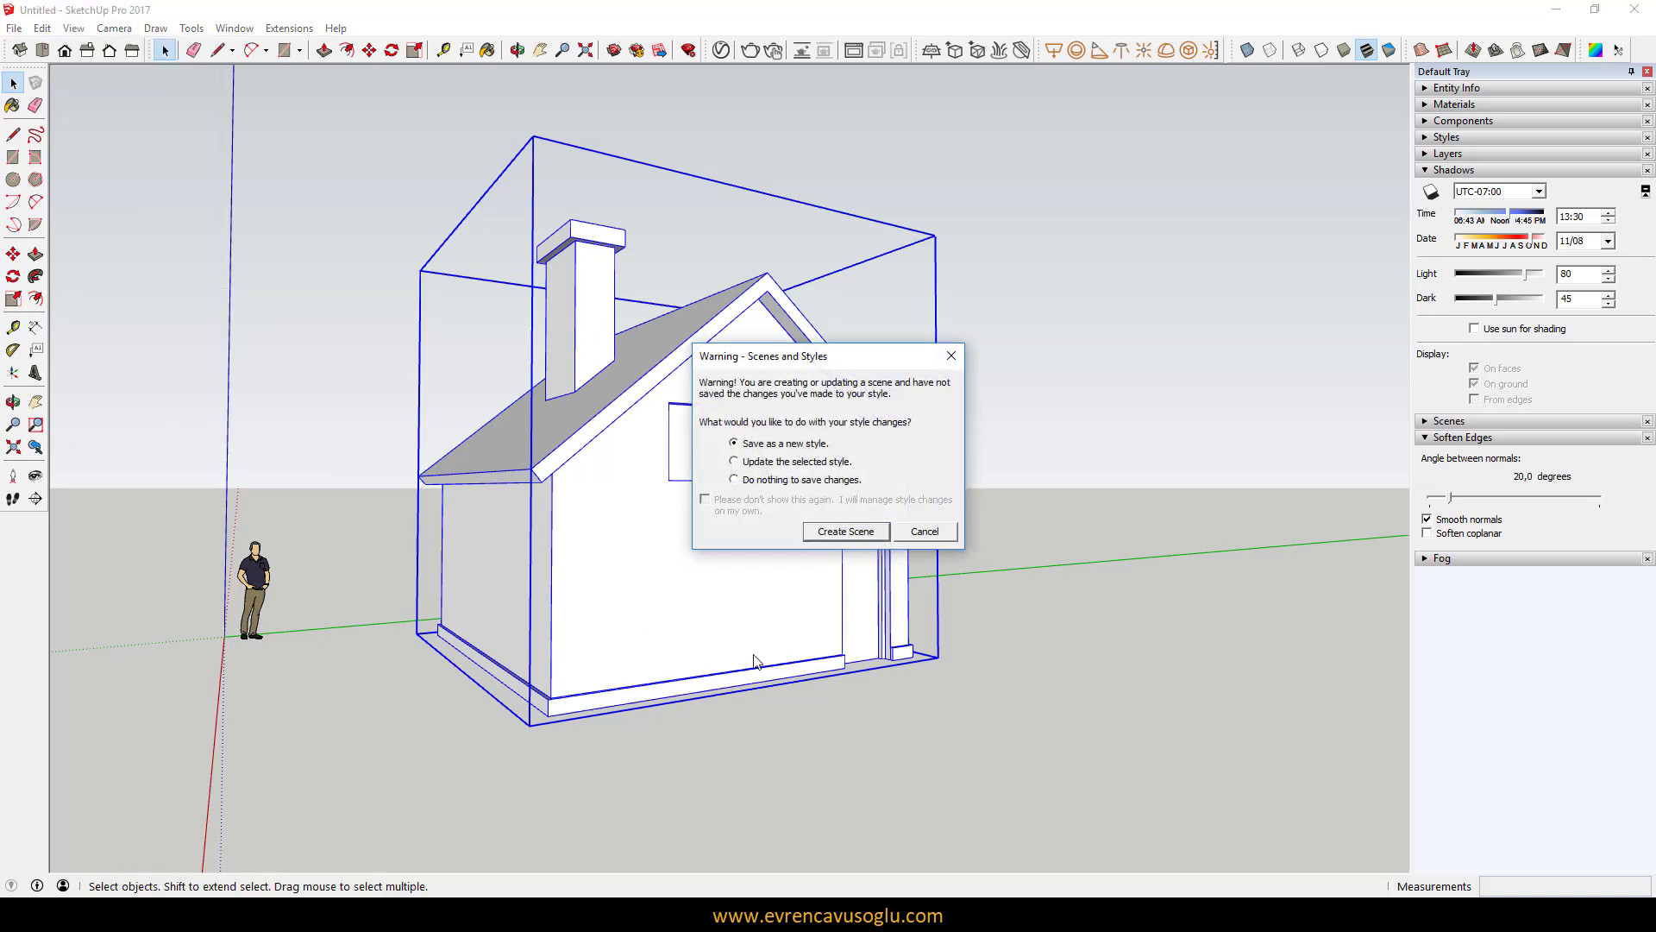
click(845, 537)
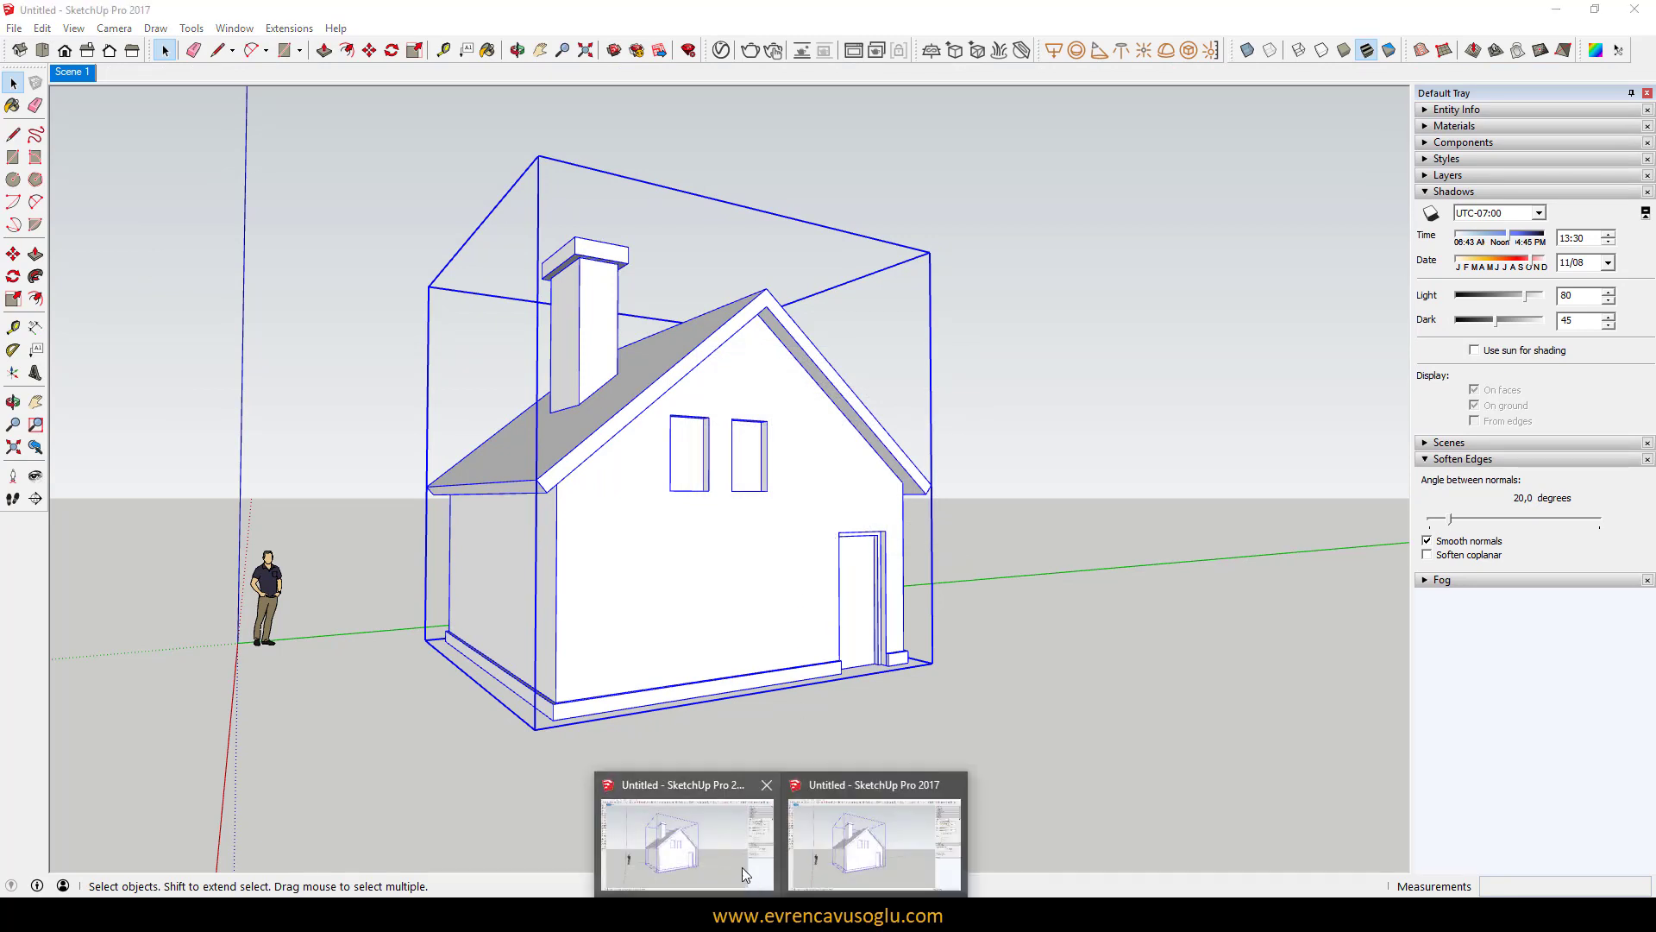
key(ctrl+shift+a)
Store the second window's Scene 2 camera view in Camera memory
click(126, 76)
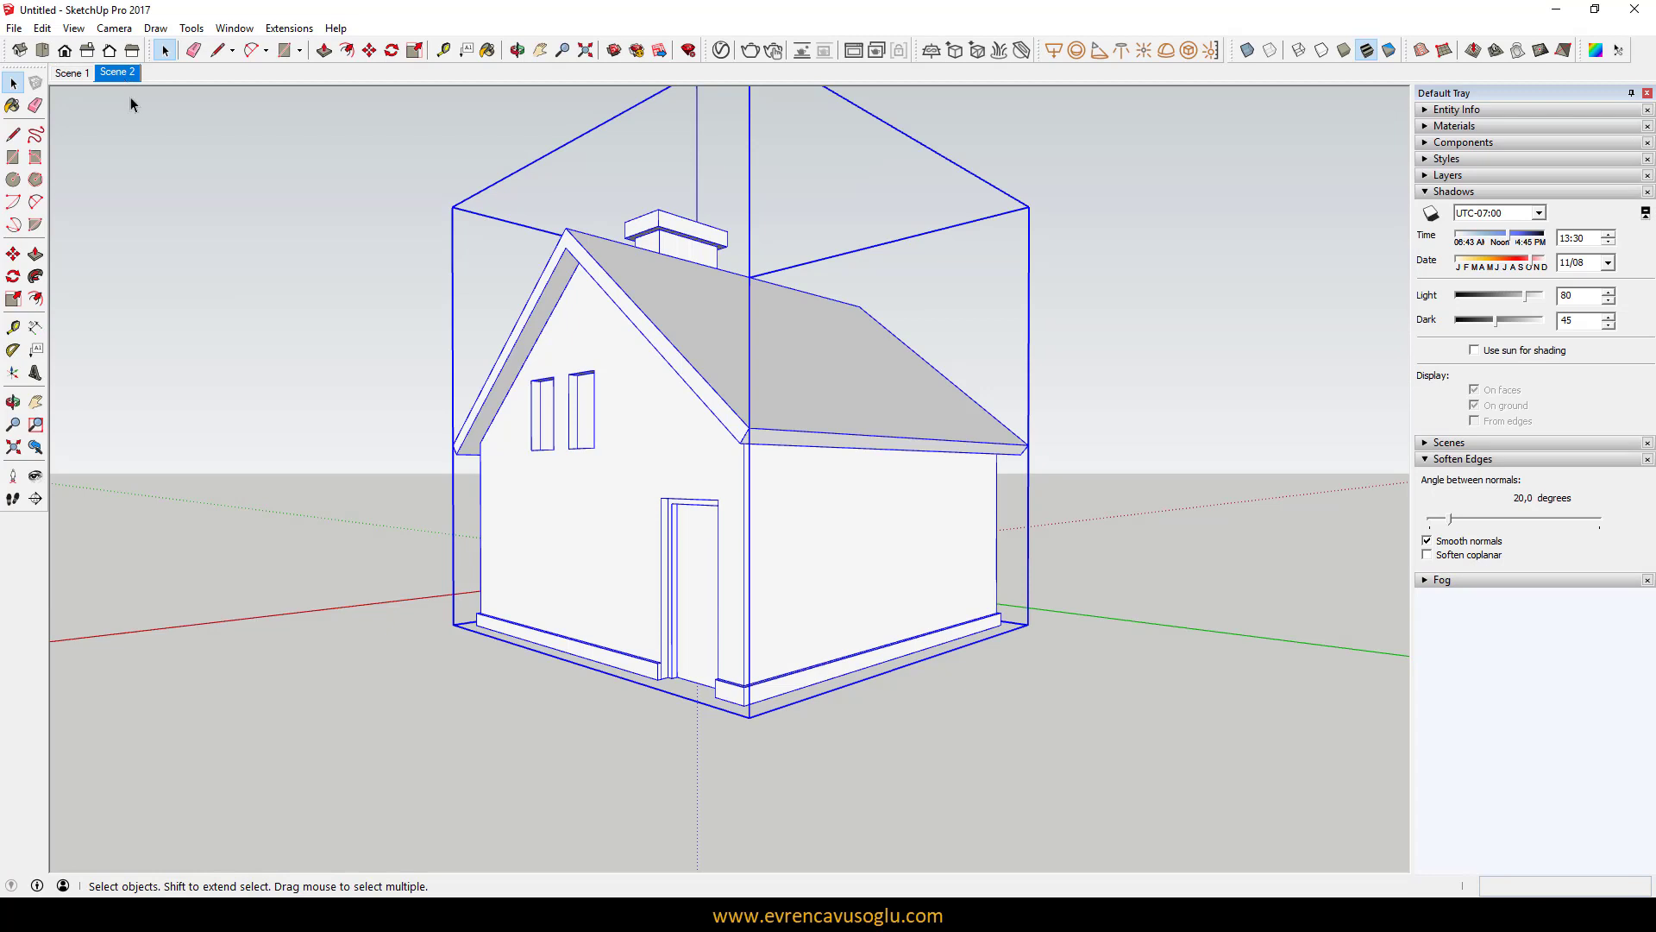
click(202, 210)
click(115, 28)
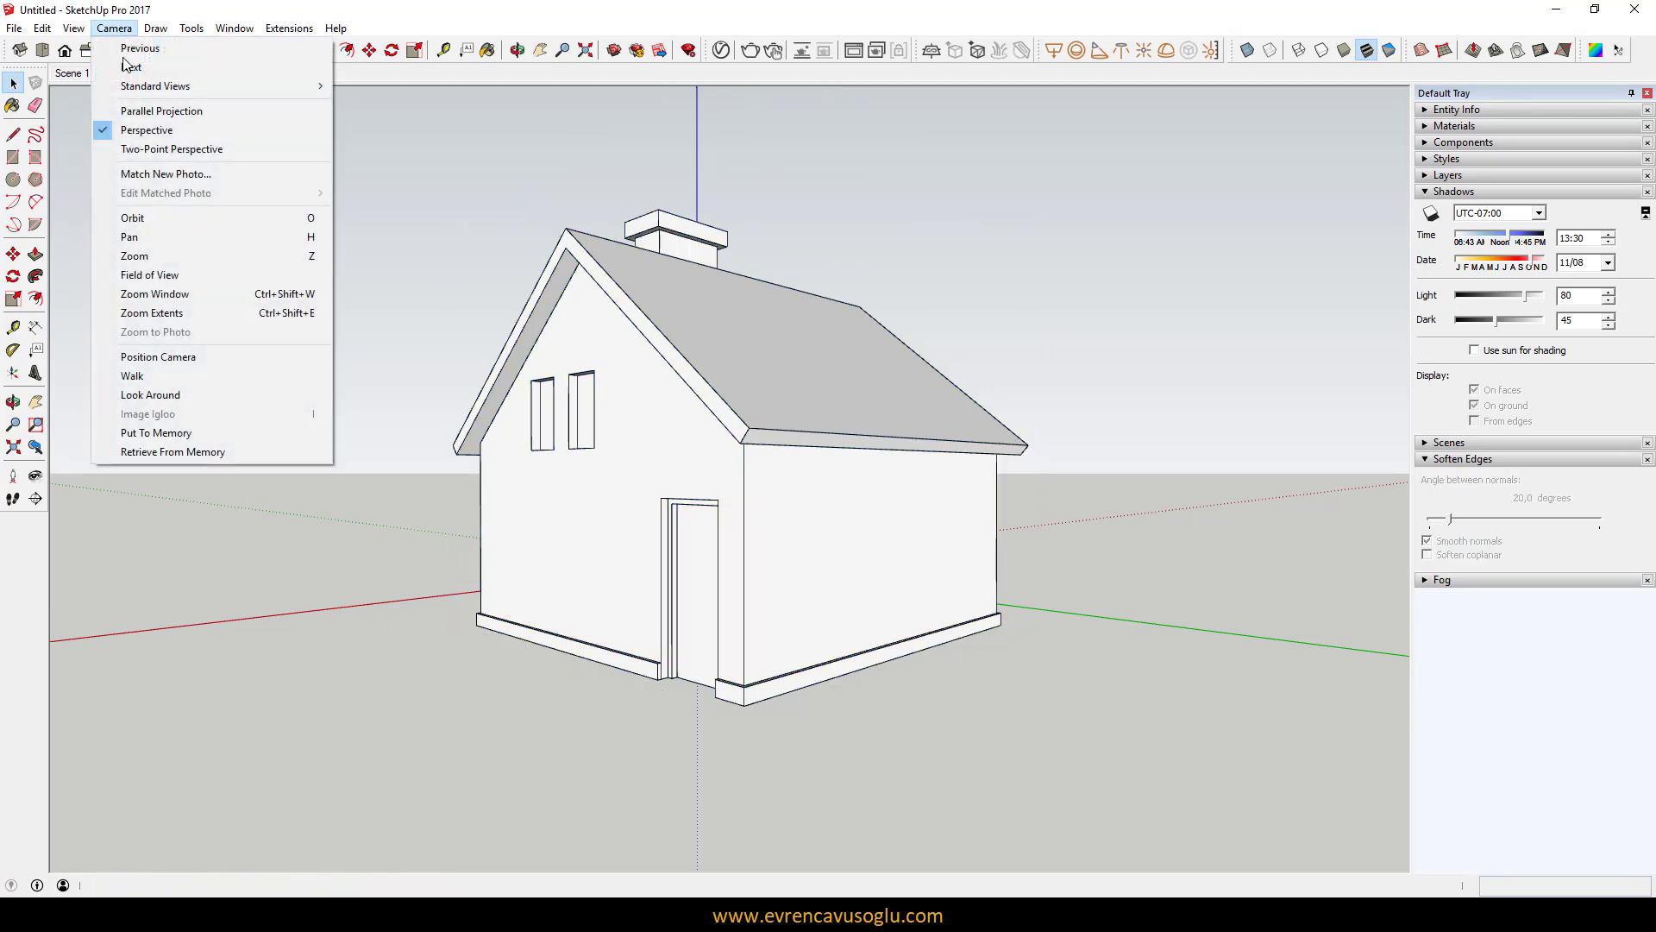
click(172, 441)
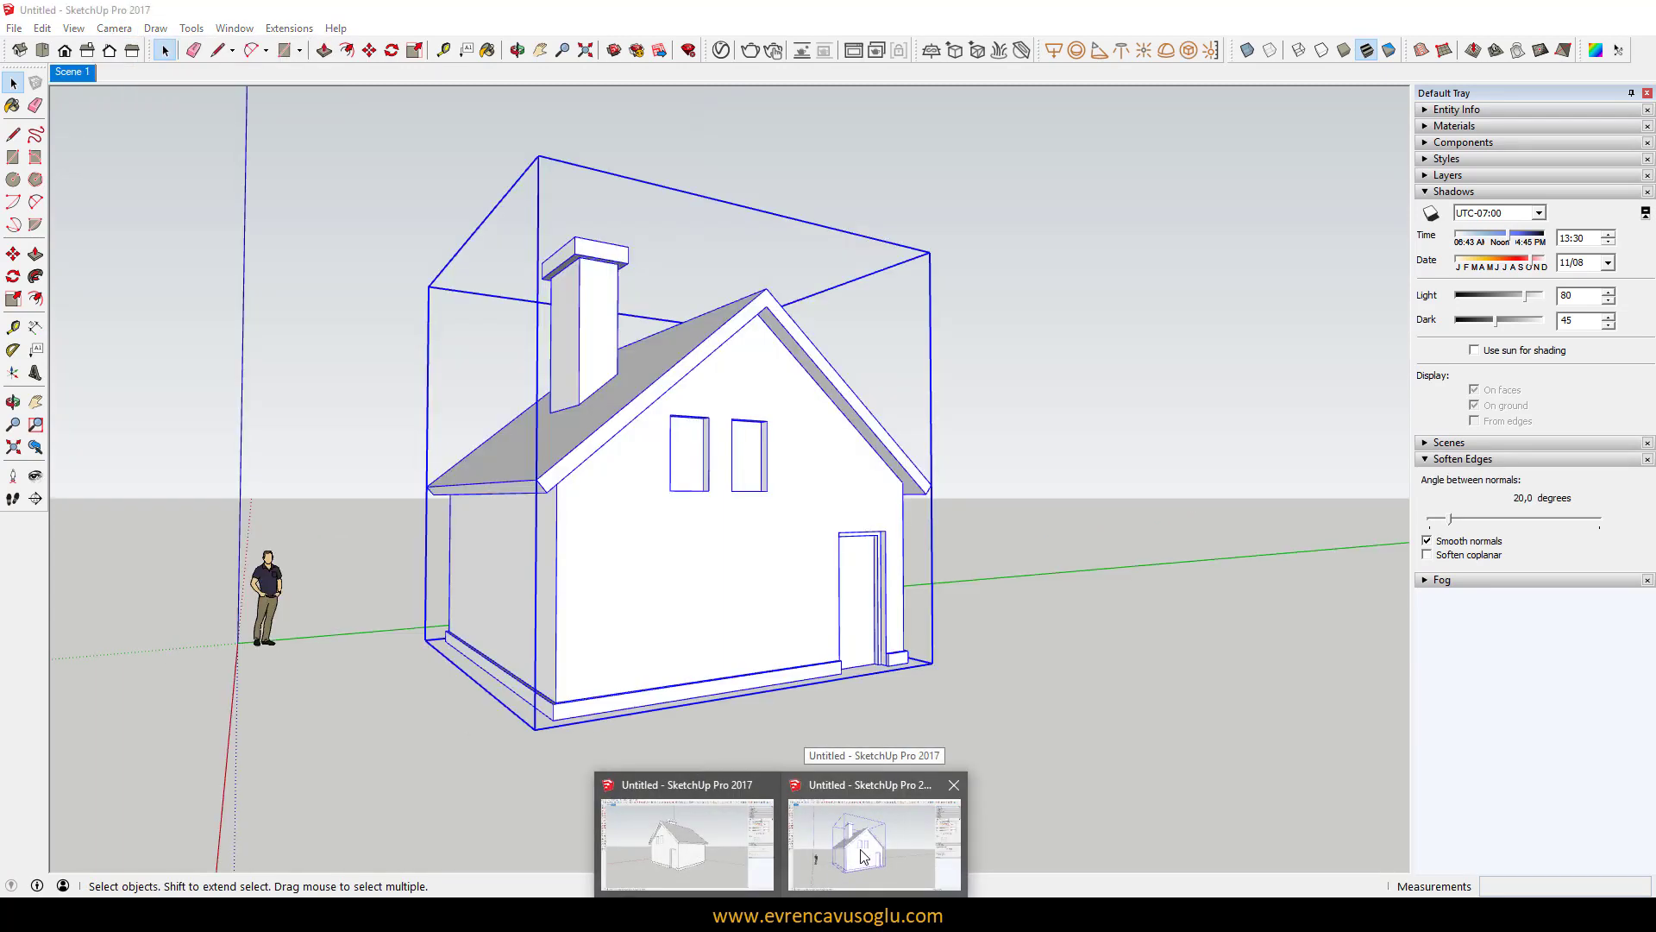
Retrieve the remembered camera in the first window and add it as Scene 2
click(862, 854)
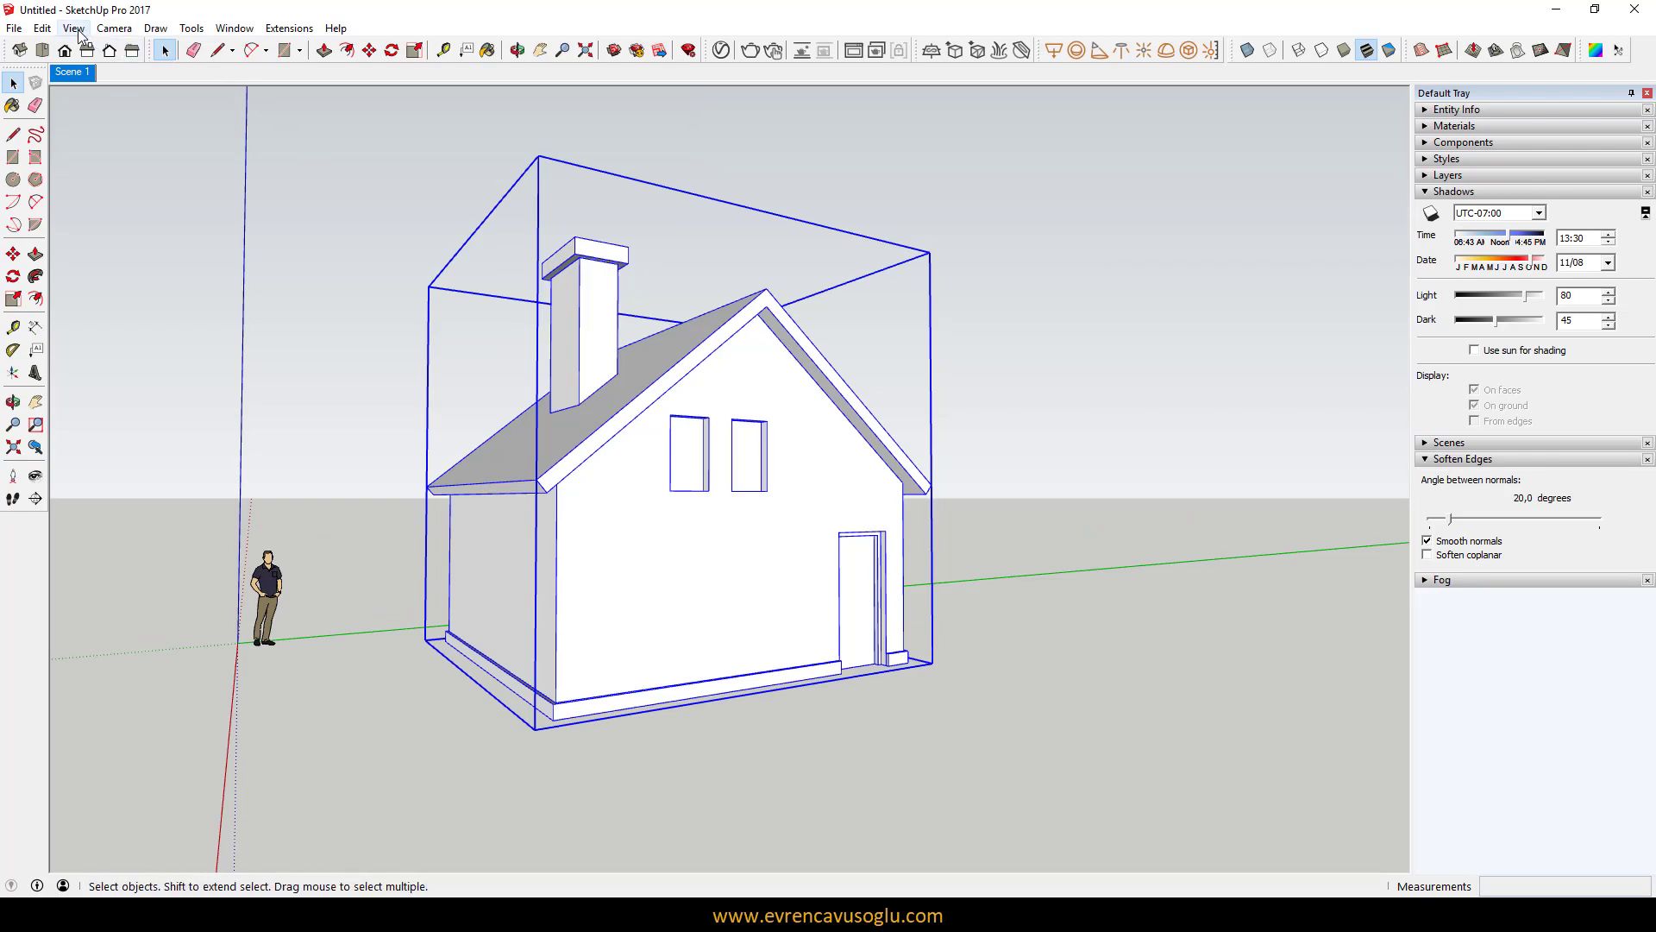
click(114, 28)
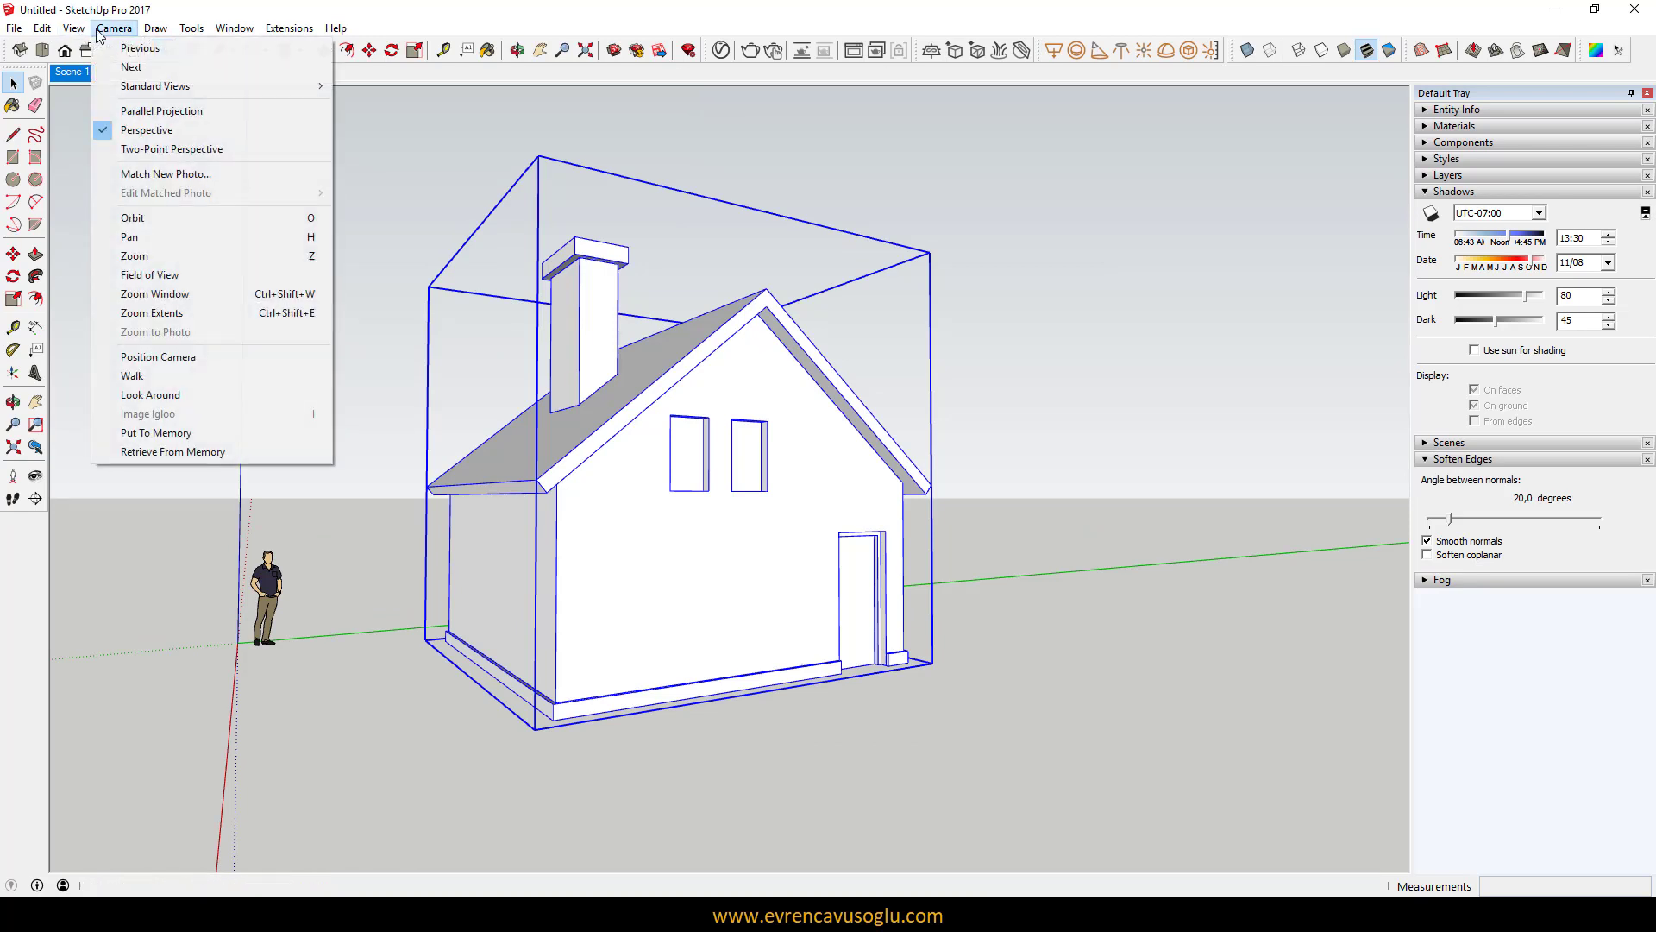
click(194, 450)
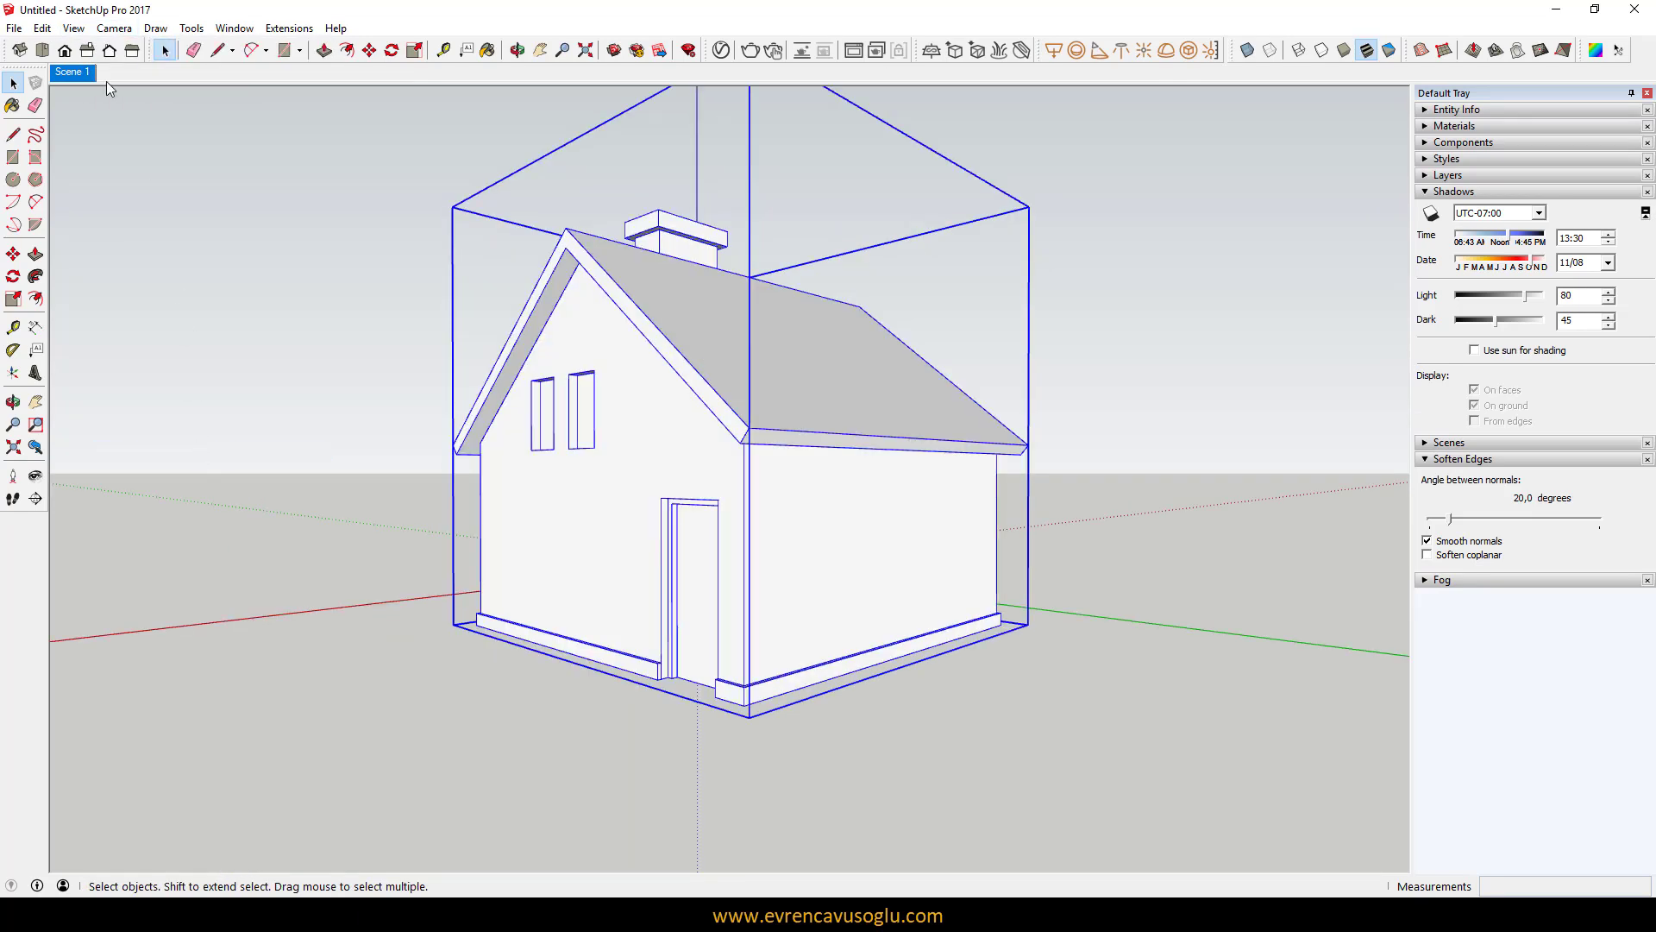
click(75, 28)
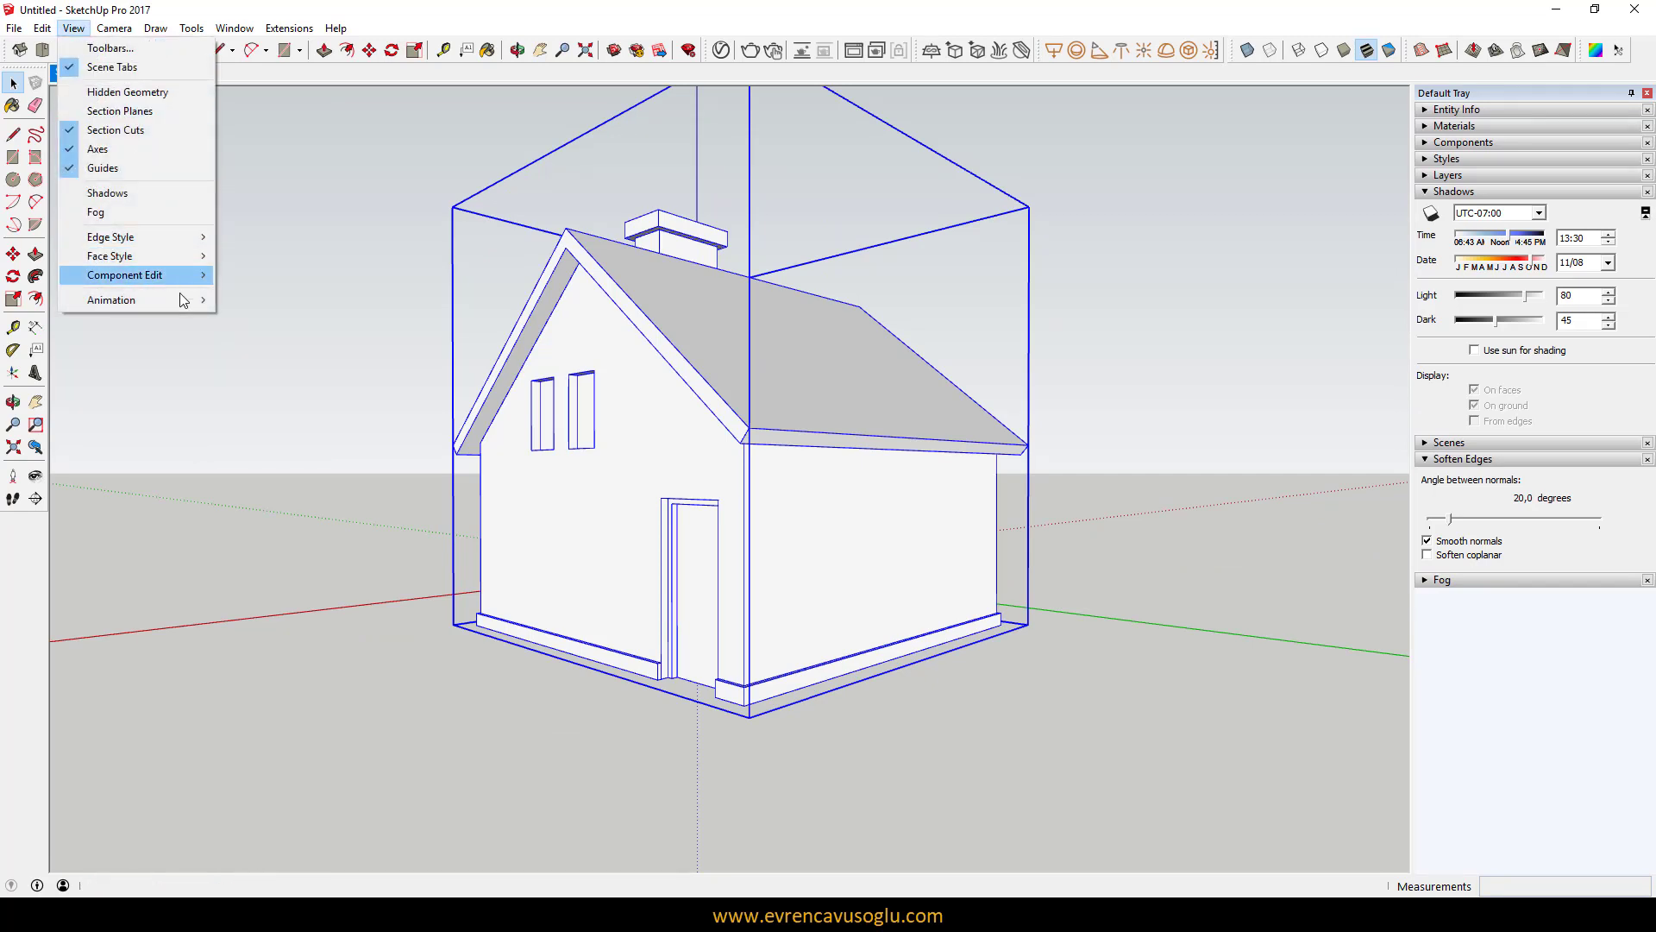
click(258, 300)
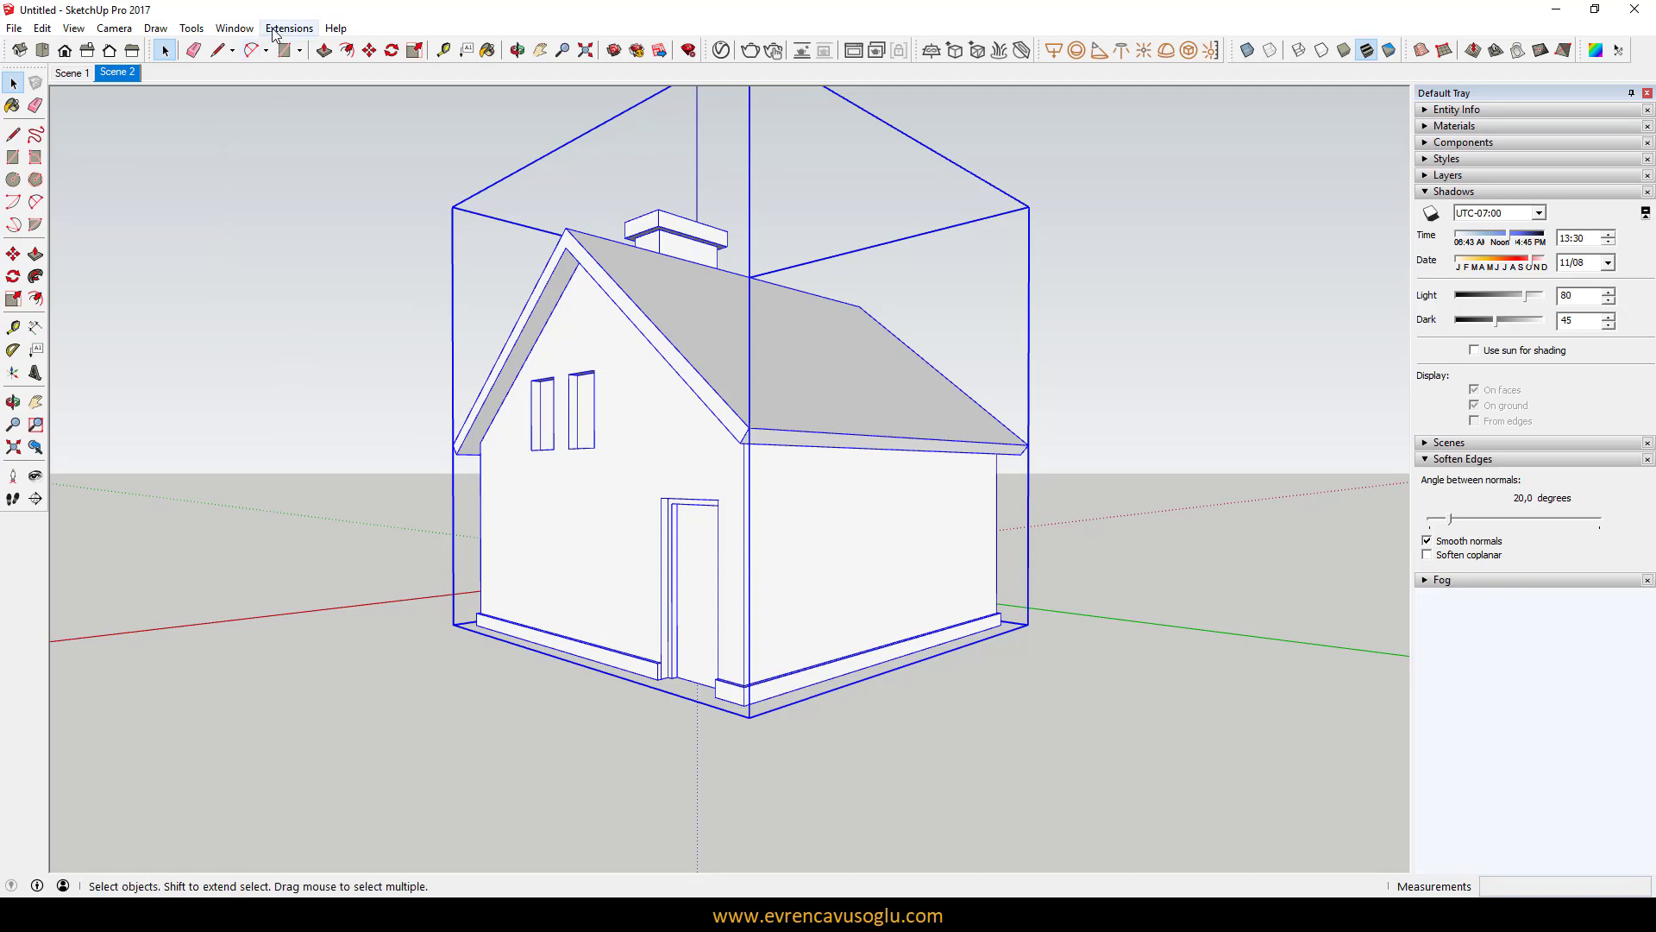
Disable Enable scene transitions in Model Info Animation, then show Scene 1
click(234, 29)
click(266, 116)
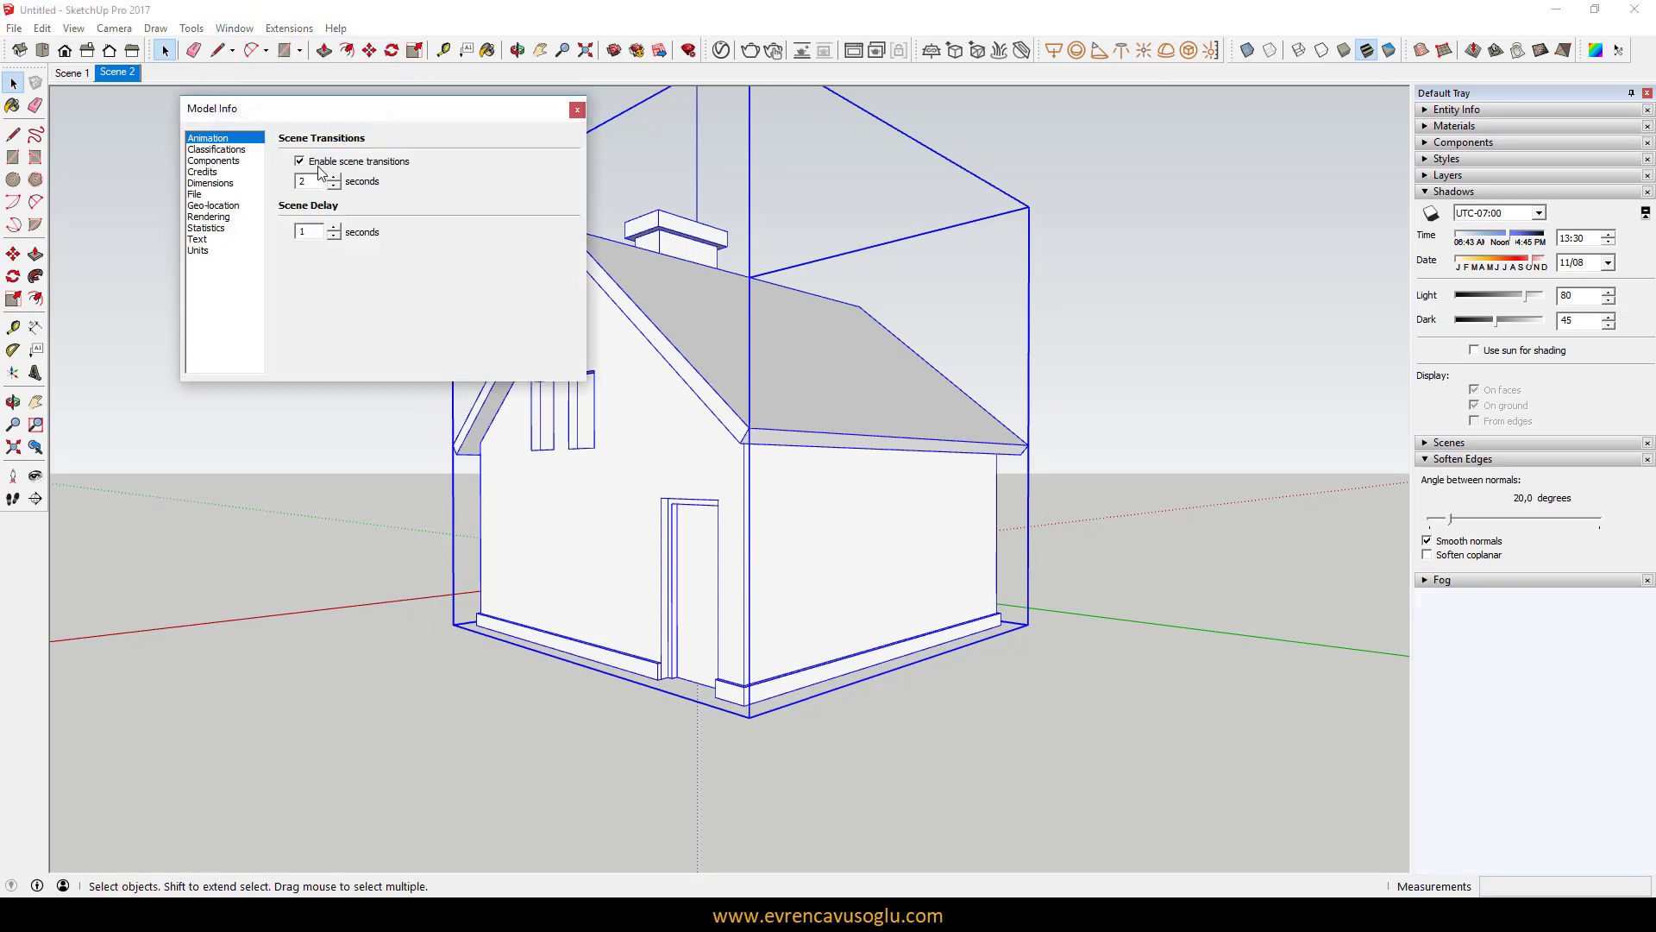
click(356, 166)
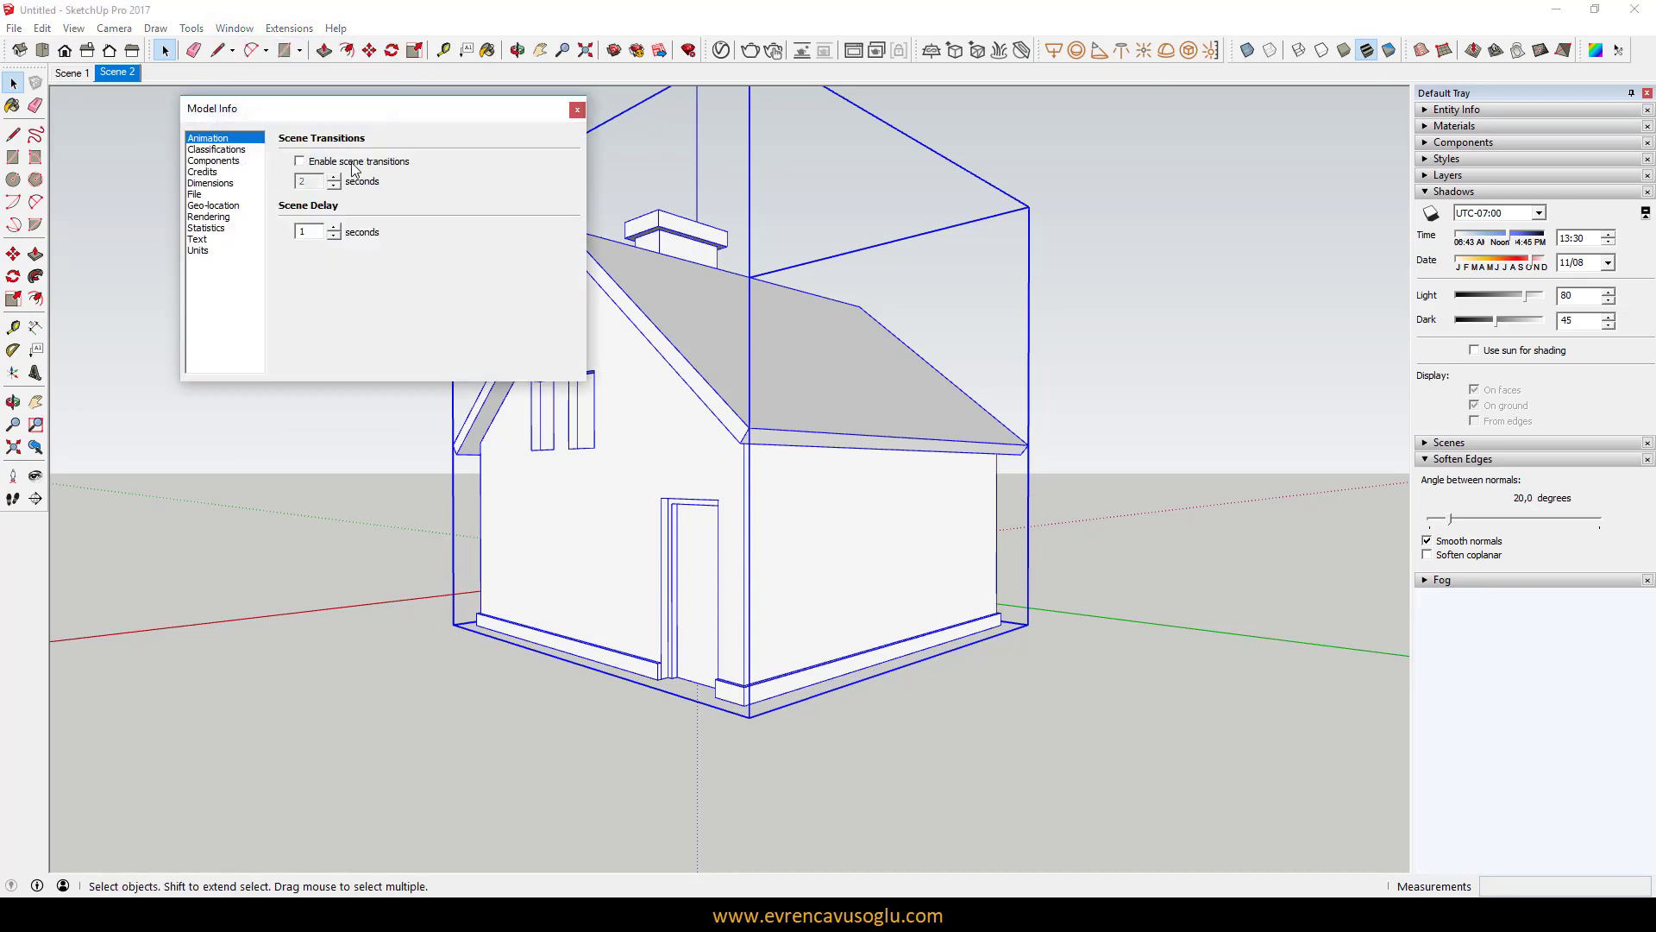
click(577, 110)
click(399, 223)
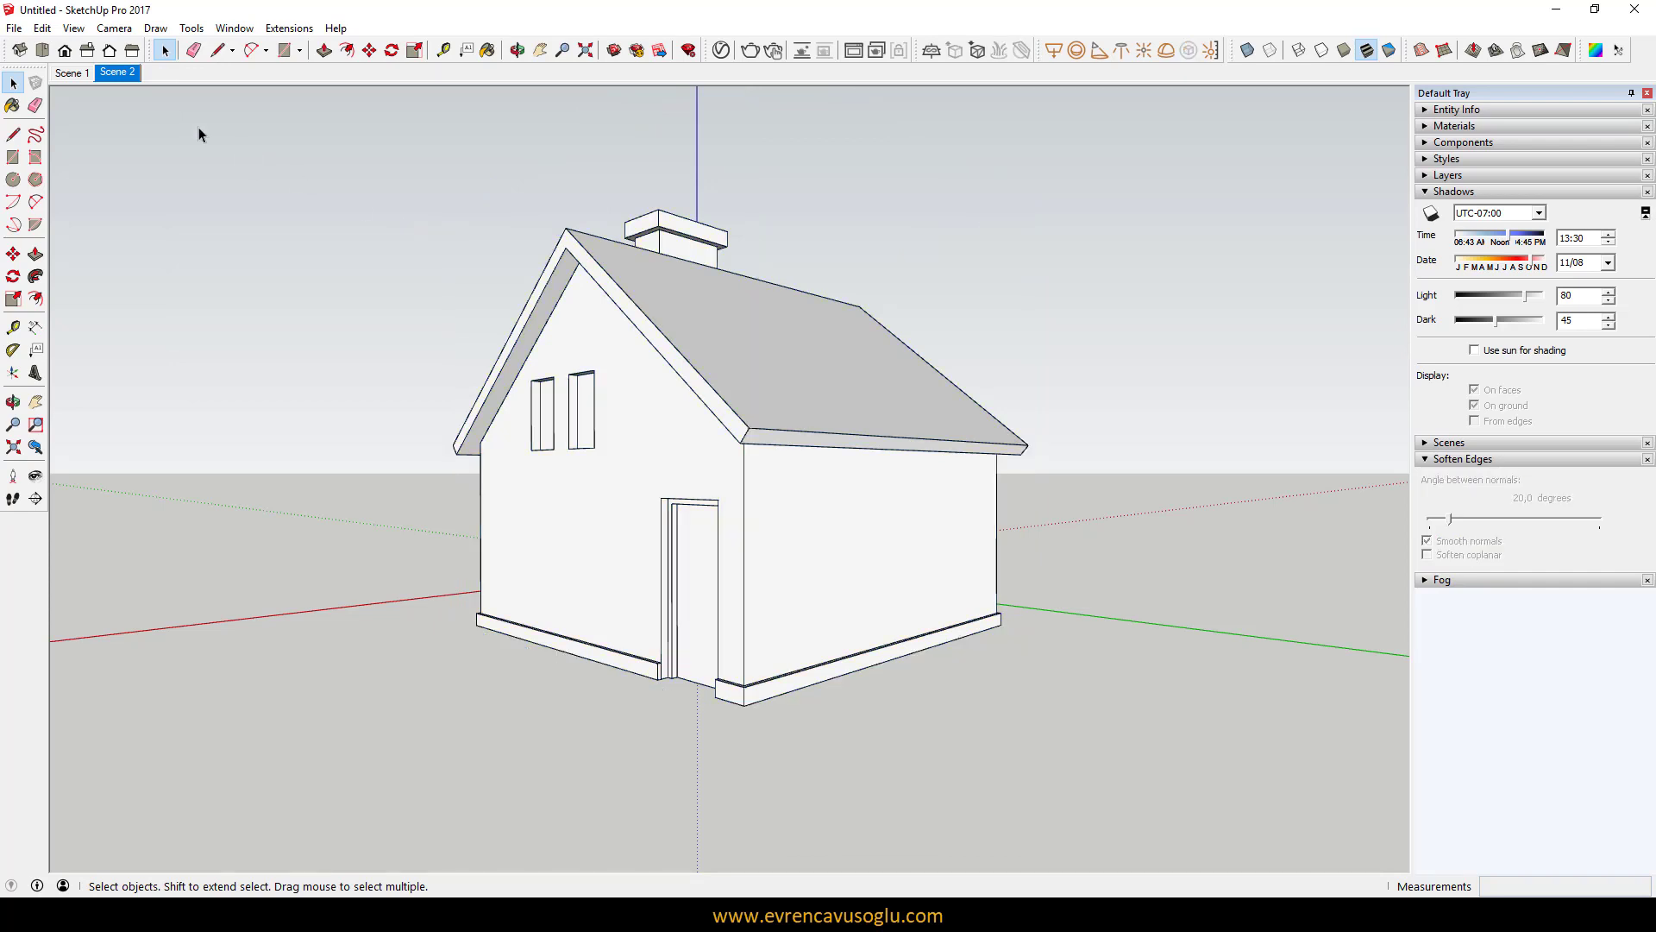
click(73, 74)
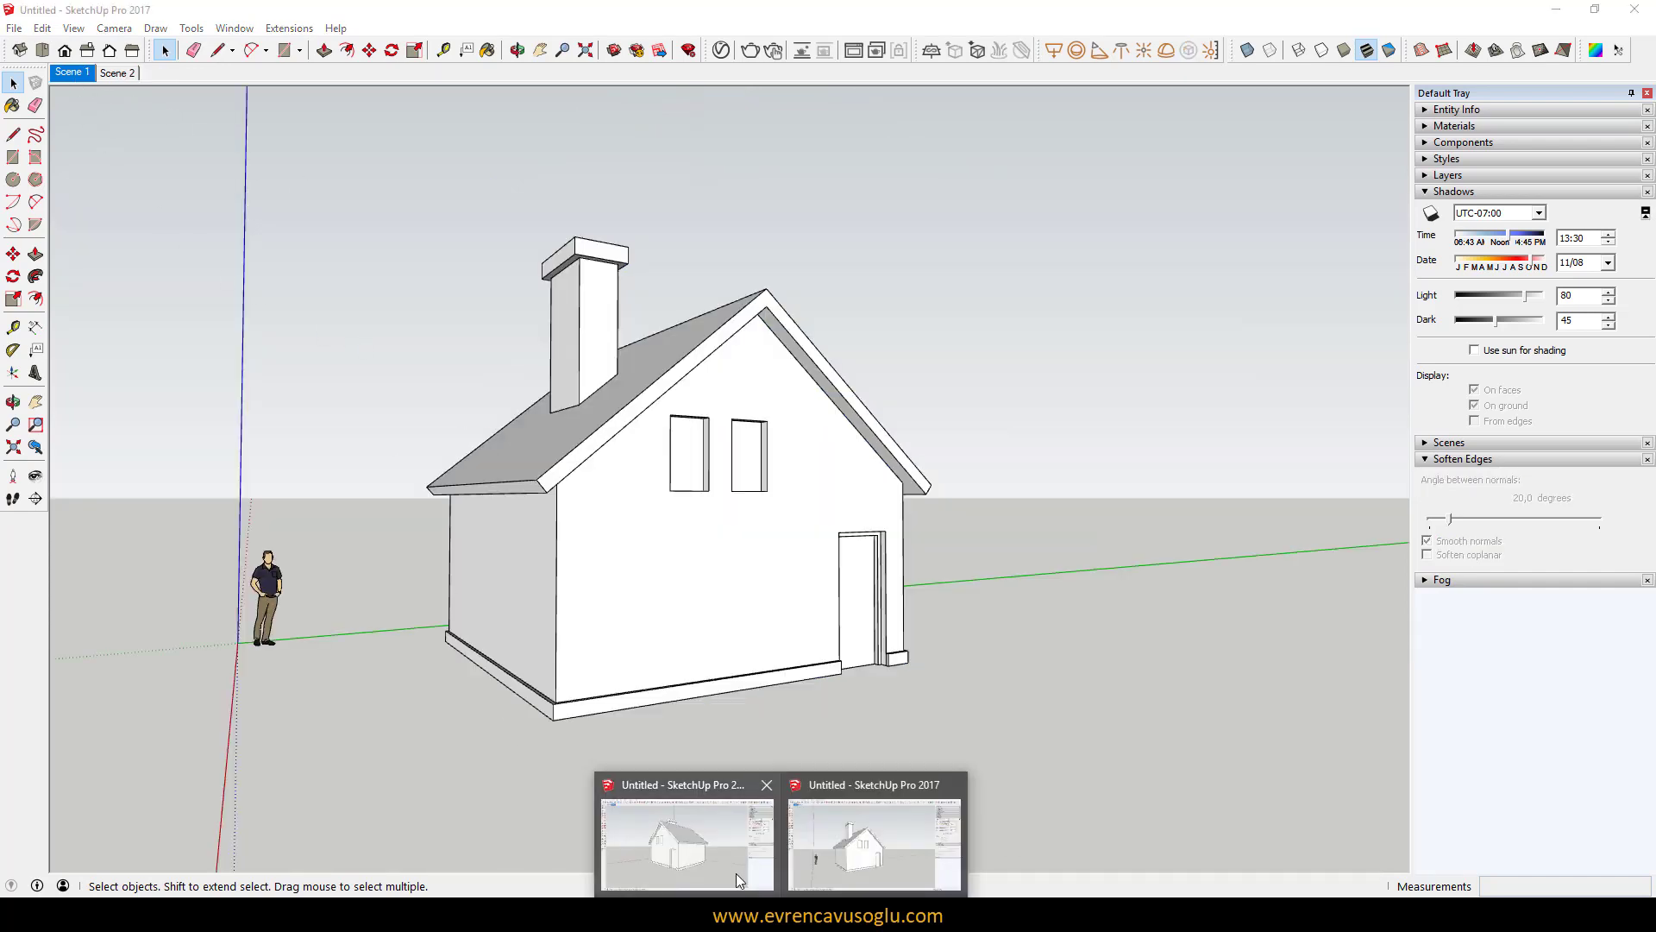
Show Scene 1 in each window and switch between them to compare viewpoints
click(720, 859)
click(69, 73)
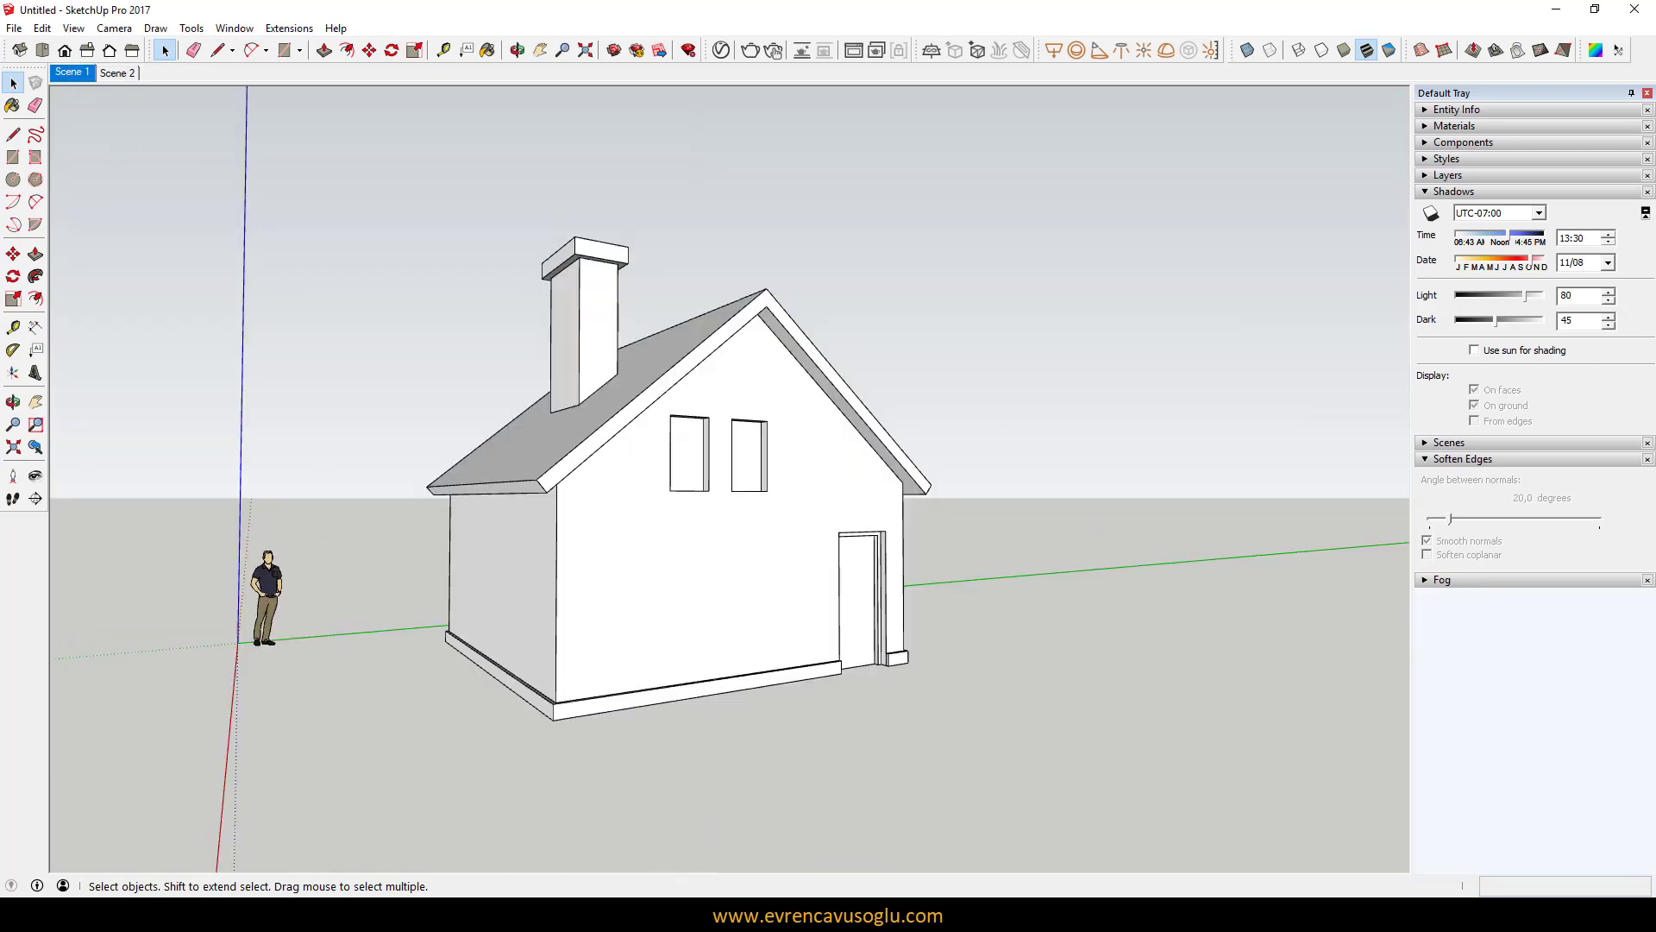
click(834, 864)
click(727, 860)
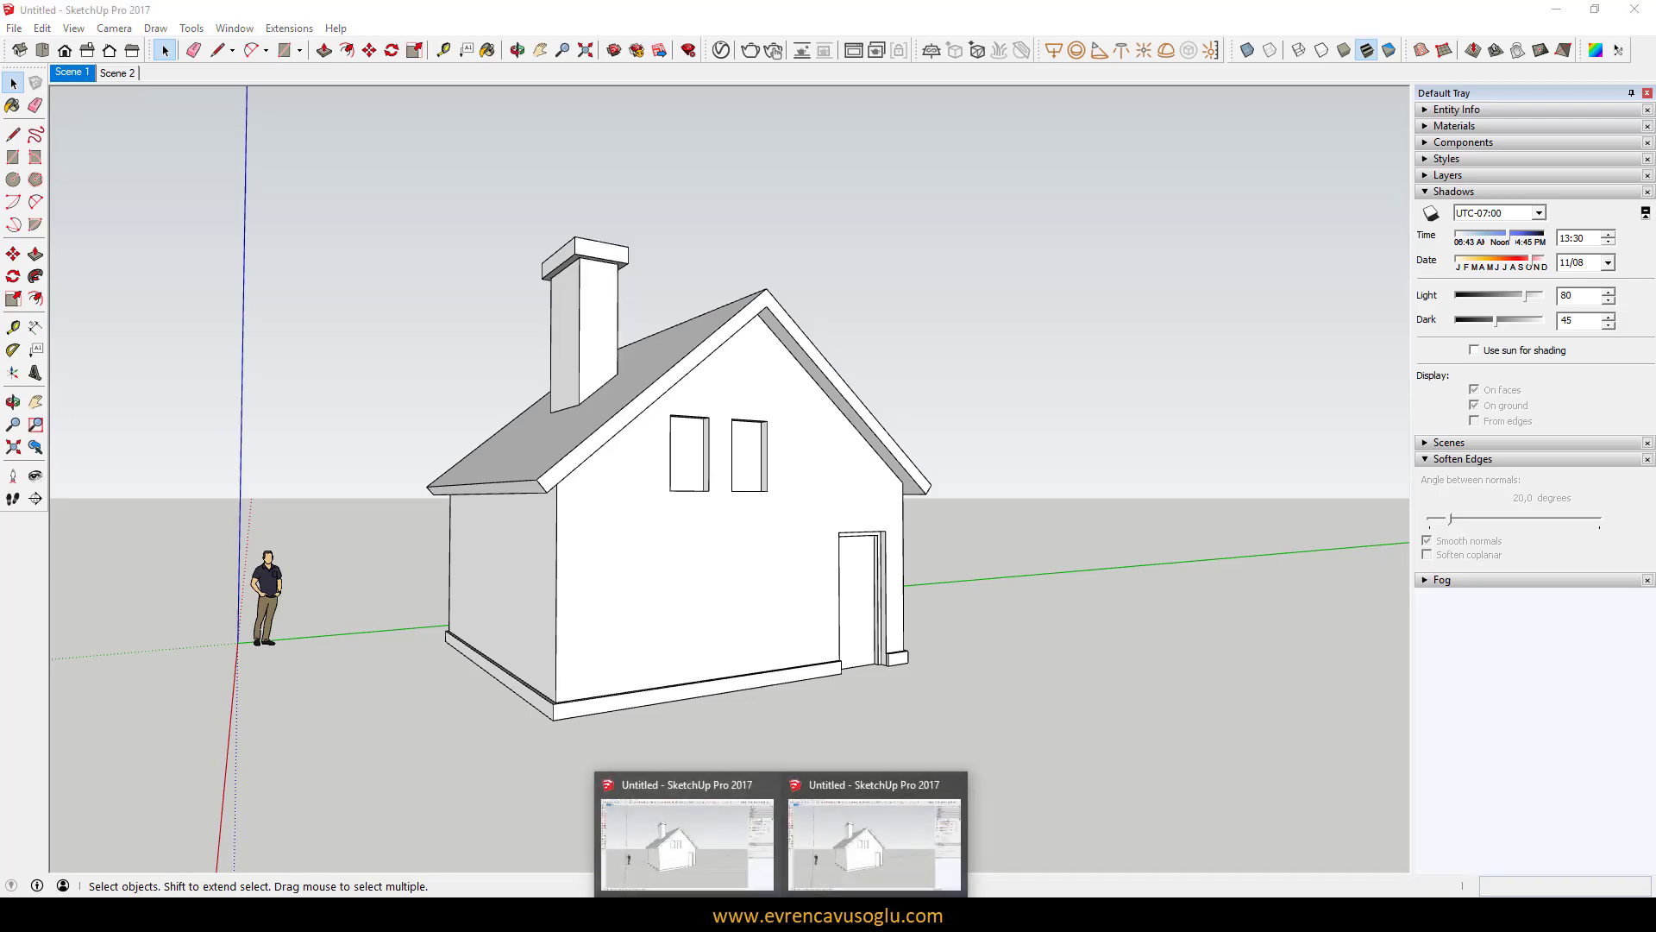
click(837, 822)
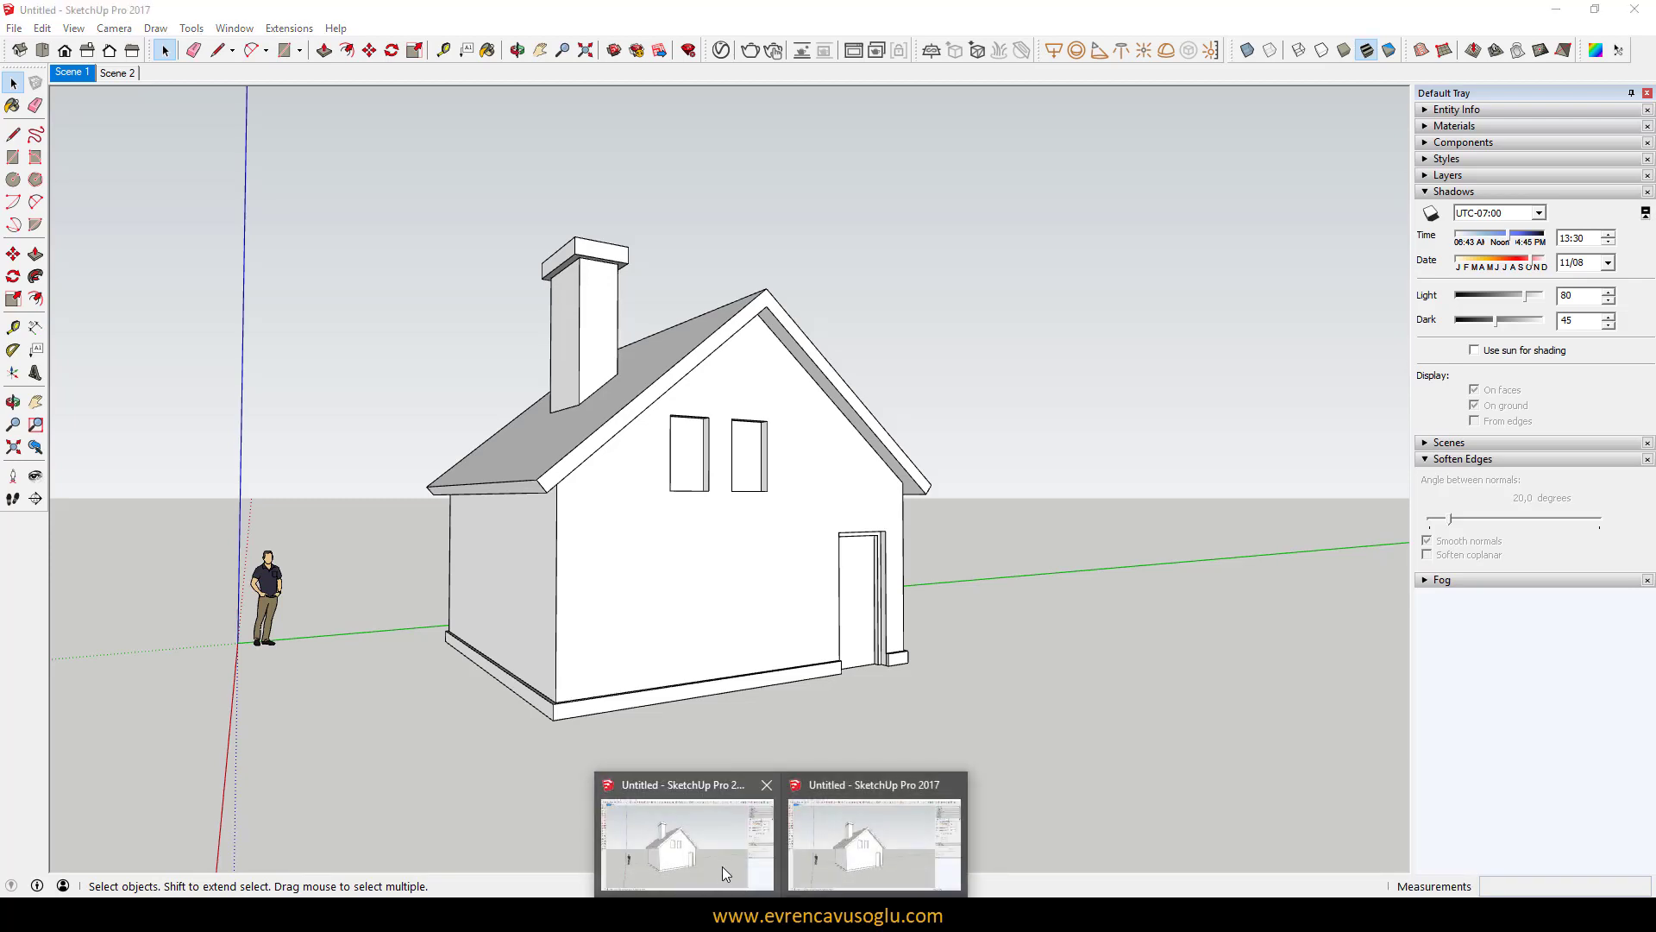
click(724, 869)
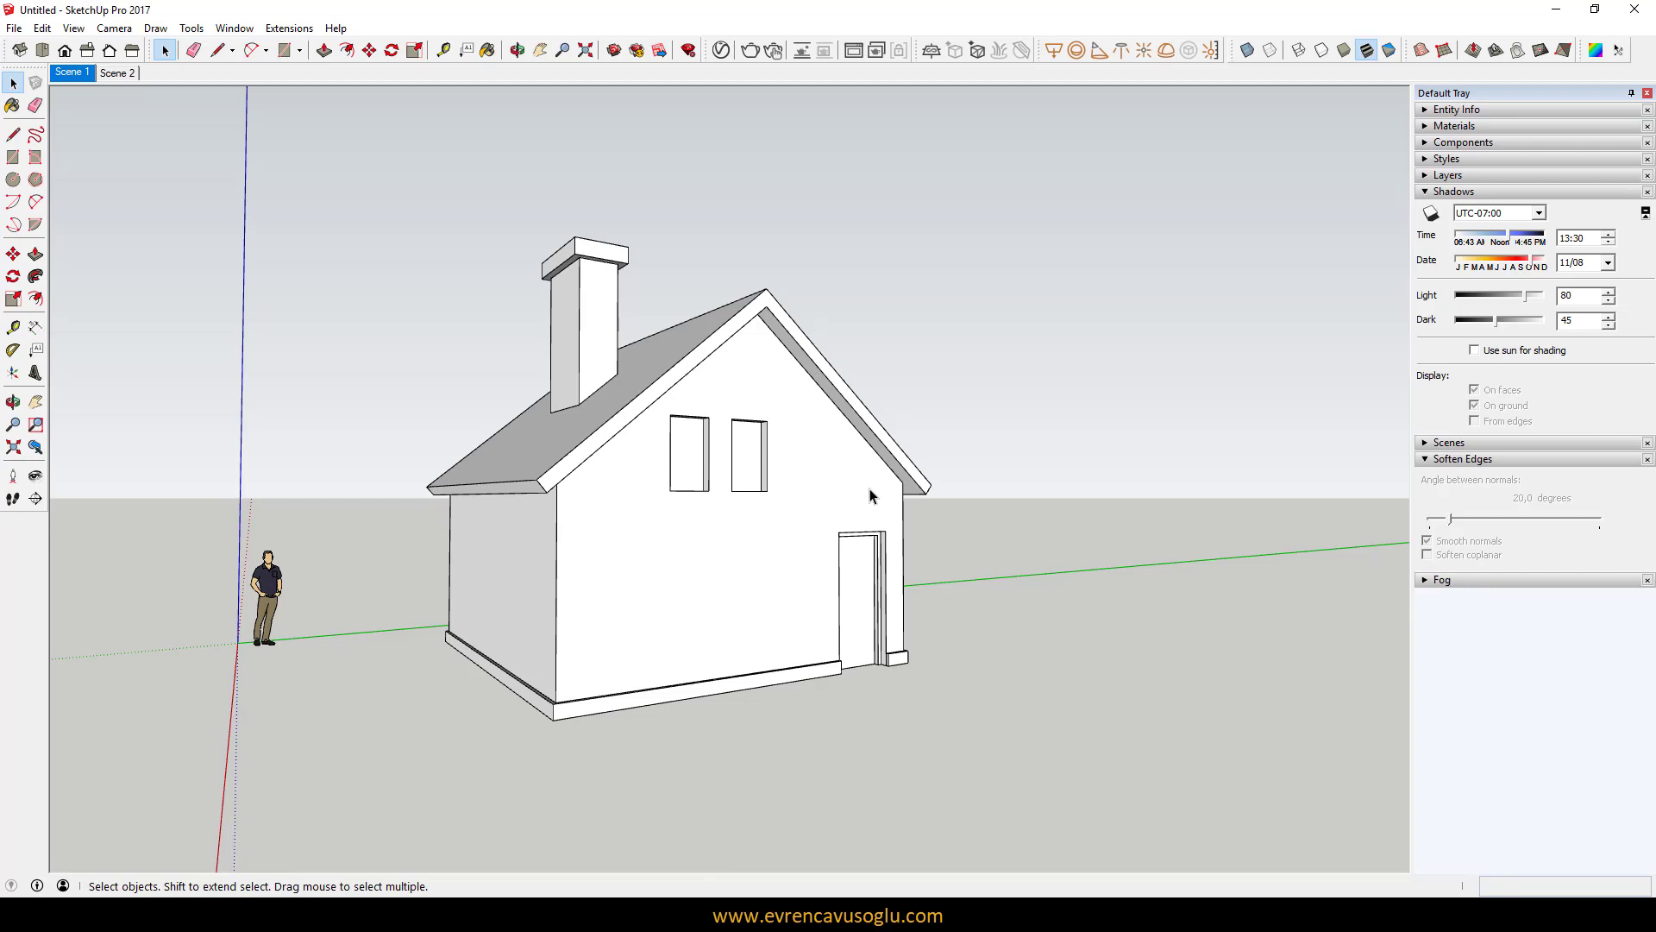